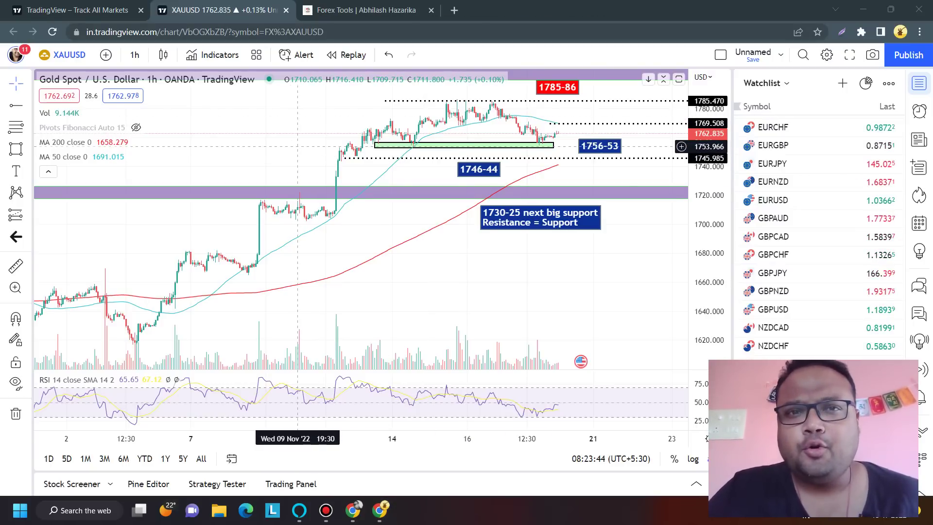
- Check the high-impact events in the Economic Calendar on the Forex Tools page, and return to the XAUUSD chart
{"action": "key", "text": "ctrl+Tab"}
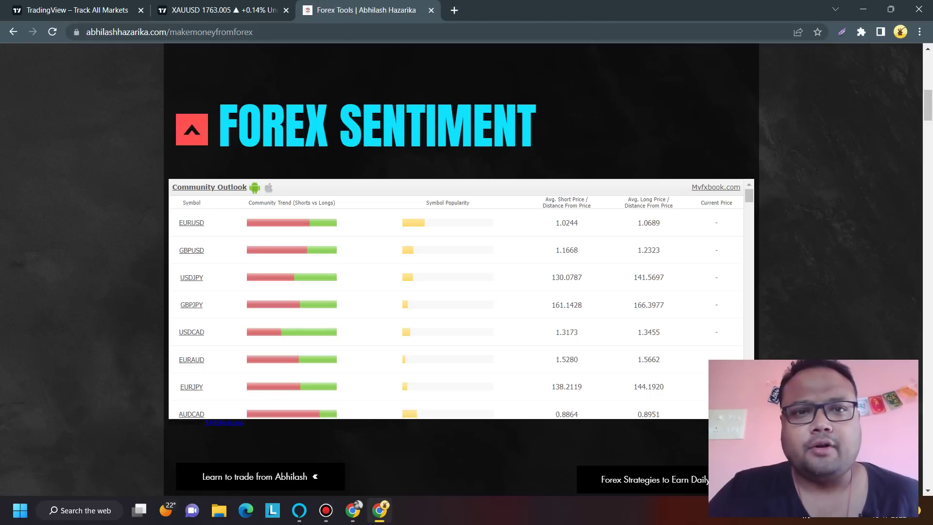
{"action": "scroll", "coordinate": [461, 270], "scroll_direction": "up", "scroll_amount": 8}
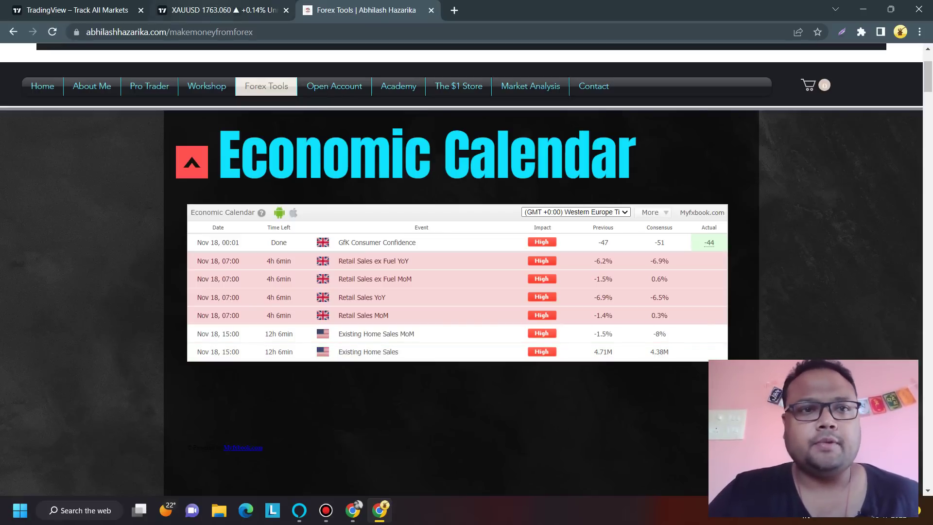
{"action": "left_click", "coordinate": [221, 10]}
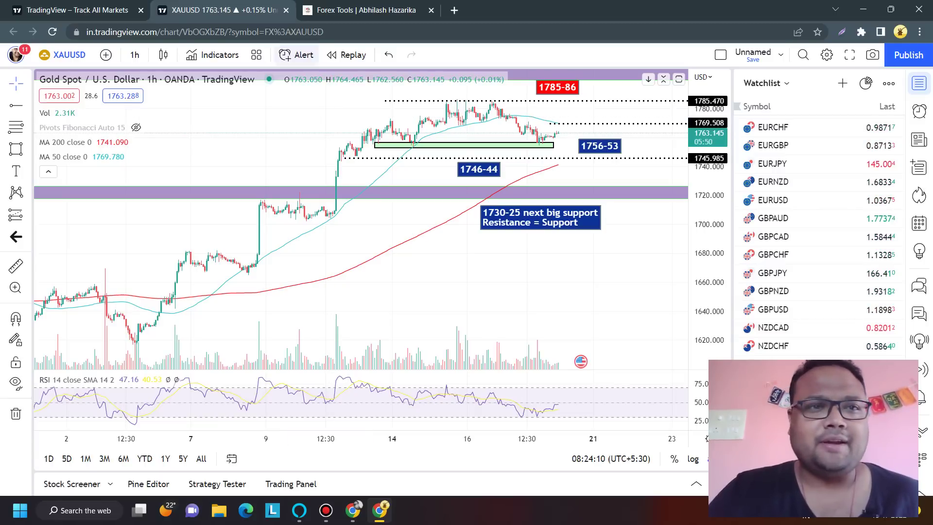
- Open the DXY chart from the watchlist and frame its recent candles around the support and resistance levels
{"action": "scroll", "coordinate": [816, 331], "scroll_direction": "down", "scroll_amount": 3}
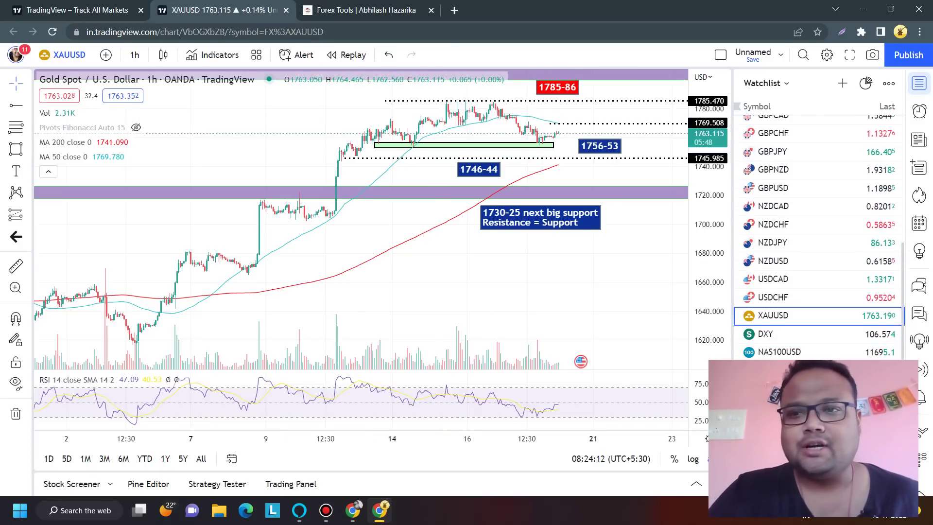
{"action": "left_click", "coordinate": [787, 334]}
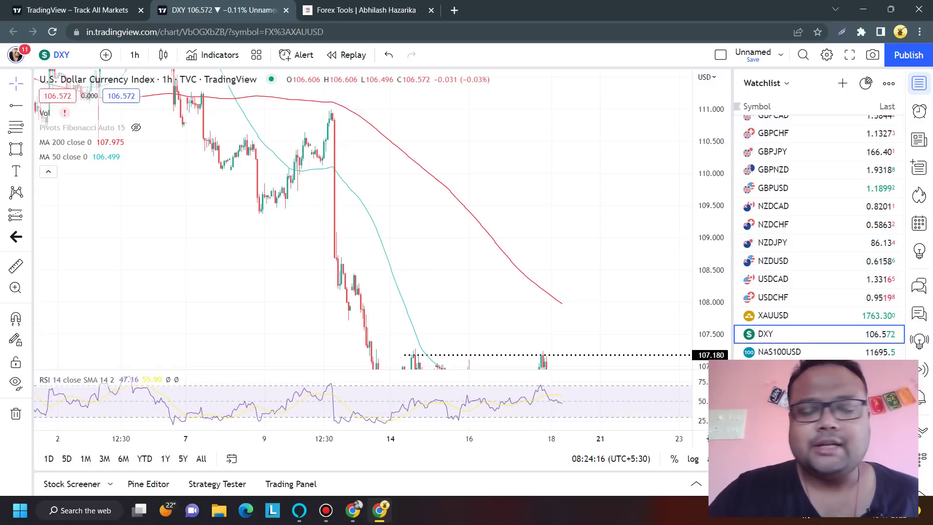
{"action": "scroll", "coordinate": [563, 262], "scroll_direction": "up", "scroll_amount": 3}
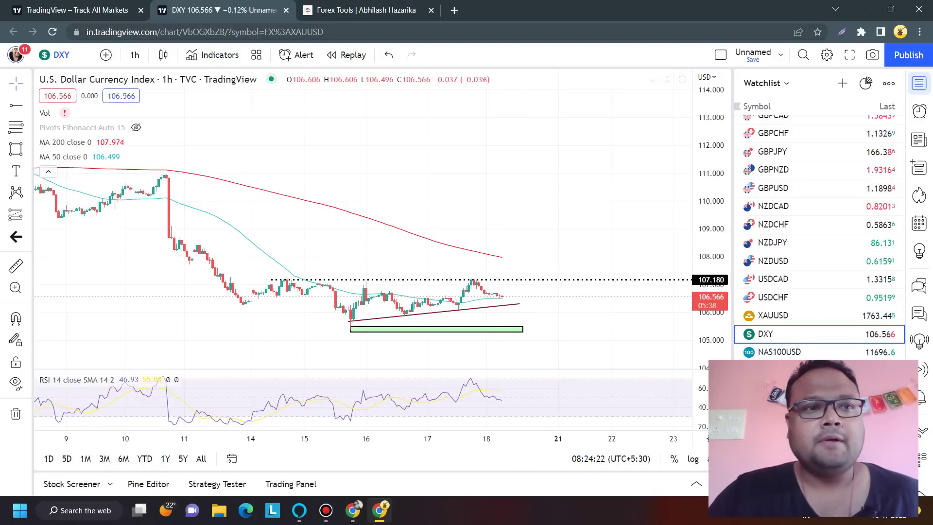
{"action": "scroll", "coordinate": [384, 245], "scroll_direction": "up", "scroll_amount": 2}
{"action": "scroll", "coordinate": [384, 245], "scroll_direction": "down", "scroll_amount": 2}
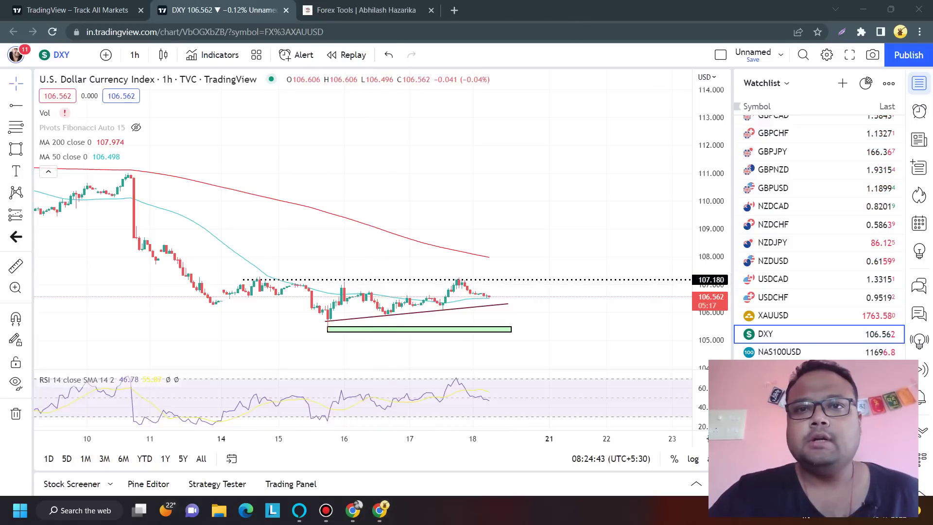
- Handwrite the range 107.16 - 107.20 above the dotted resistance line with the pen annotation and circle it
{"action": "left_click", "coordinate": [574, 8]}
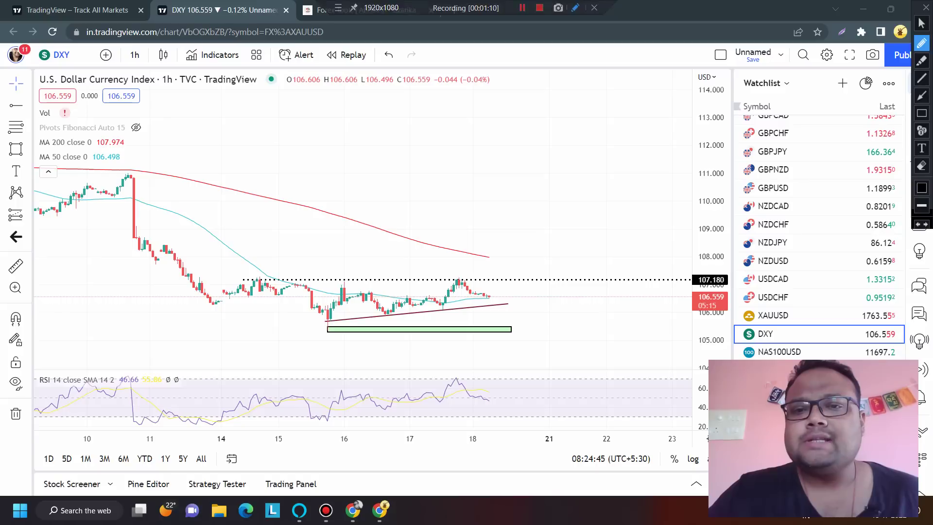
{"action": "mouse_move", "coordinate": [522, 233]}
{"action": "left_mouse_down"}
{"action": "mouse_move", "coordinate": [530, 275]}
{"action": "mouse_move", "coordinate": [545, 238]}
{"action": "mouse_move", "coordinate": [577, 254]}
{"action": "left_mouse_up"}
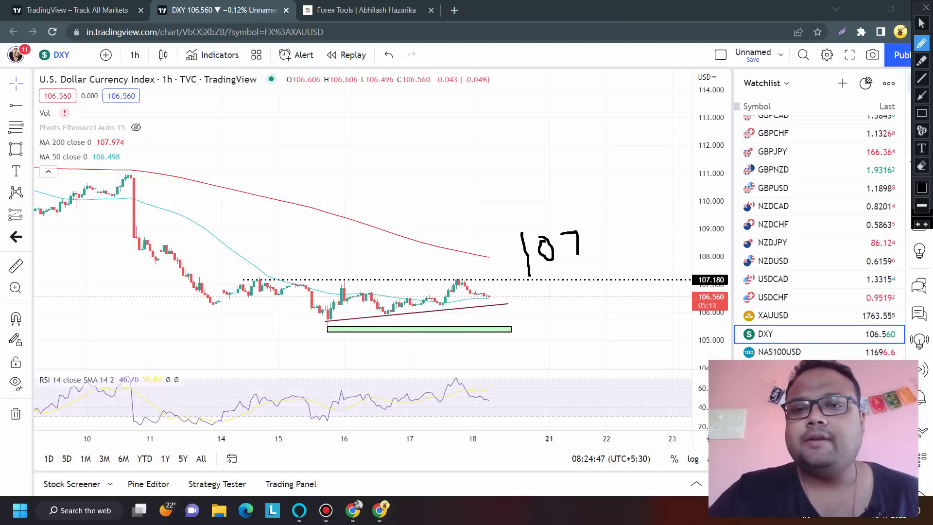
{"action": "left_click_drag", "start_coordinate": [629, 220], "coordinate": [630, 243]}
{"action": "left_click_drag", "start_coordinate": [727, 225], "coordinate": [733, 202]}
{"action": "mouse_move", "coordinate": [737, 197]}
{"action": "left_mouse_down"}
{"action": "mouse_move", "coordinate": [764, 195]}
{"action": "mouse_move", "coordinate": [758, 222]}
{"action": "left_mouse_up"}
{"action": "left_click_drag", "start_coordinate": [784, 192], "coordinate": [821, 212]}
{"action": "mouse_move", "coordinate": [844, 158]}
{"action": "left_mouse_down"}
{"action": "mouse_move", "coordinate": [496, 170]}
{"action": "mouse_move", "coordinate": [593, 328]}
{"action": "mouse_move", "coordinate": [892, 242]}
{"action": "left_mouse_up"}
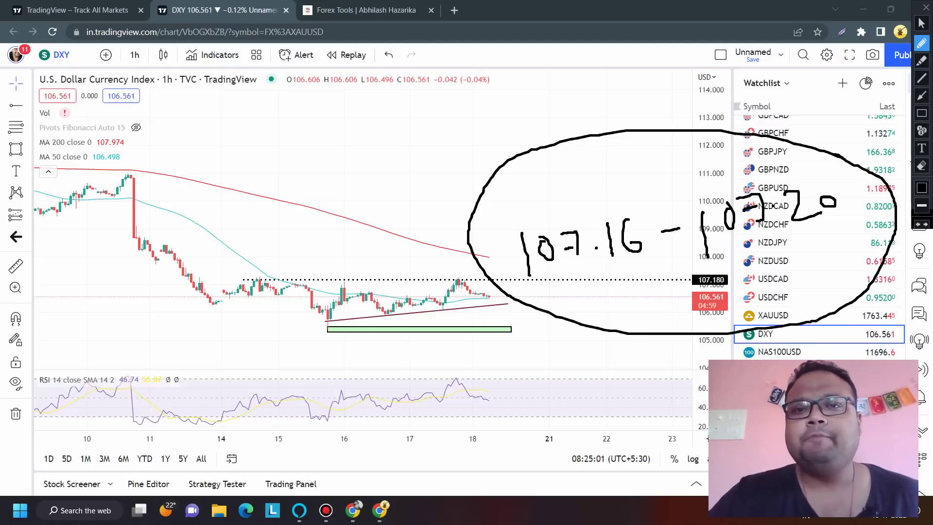
- Handwrite the range 107.60 - 108.00 at the upper part of the DXY chart, circle it, and clear the annotations
{"action": "left_click_drag", "start_coordinate": [299, 113], "coordinate": [297, 173]}
{"action": "left_click_drag", "start_coordinate": [325, 108], "coordinate": [308, 97]}
{"action": "mouse_move", "coordinate": [347, 96]}
{"action": "left_mouse_down"}
{"action": "mouse_move", "coordinate": [394, 117]}
{"action": "mouse_move", "coordinate": [394, 129]}
{"action": "left_mouse_up"}
{"action": "left_click_drag", "start_coordinate": [374, 108], "coordinate": [387, 108]}
{"action": "left_click", "coordinate": [427, 119]}
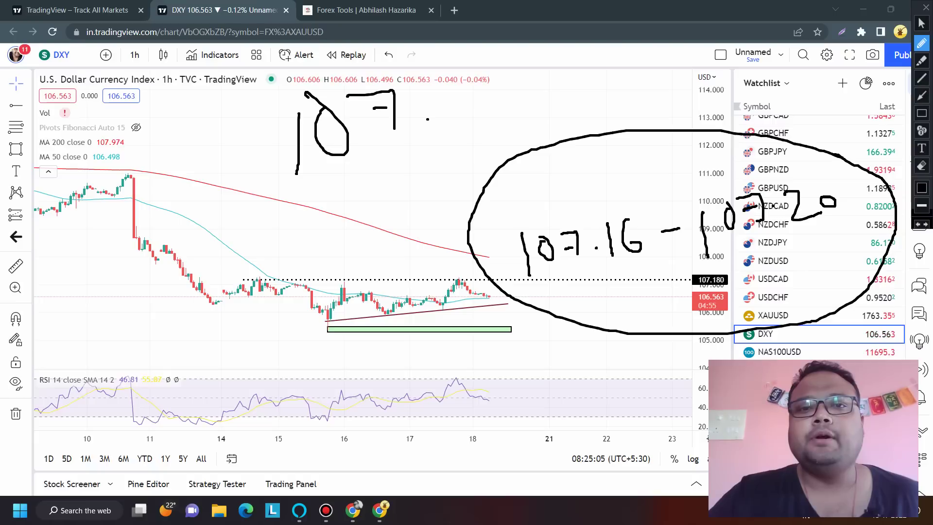
{"action": "left_click_drag", "start_coordinate": [477, 102], "coordinate": [464, 99]}
{"action": "mouse_move", "coordinate": [497, 77]}
{"action": "left_mouse_down"}
{"action": "mouse_move", "coordinate": [482, 95]}
{"action": "mouse_move", "coordinate": [496, 77]}
{"action": "mouse_move", "coordinate": [551, 82]}
{"action": "mouse_move", "coordinate": [577, 104]}
{"action": "left_mouse_up"}
{"action": "left_click_drag", "start_coordinate": [604, 66], "coordinate": [633, 45]}
{"action": "left_click", "coordinate": [669, 63]}
{"action": "mouse_move", "coordinate": [690, 49]}
{"action": "left_mouse_down"}
{"action": "mouse_move", "coordinate": [702, 67]}
{"action": "mouse_move", "coordinate": [691, 45]}
{"action": "left_mouse_up"}
{"action": "left_click_drag", "start_coordinate": [724, 47], "coordinate": [734, 47]}
{"action": "mouse_move", "coordinate": [753, 2]}
{"action": "left_mouse_down"}
{"action": "mouse_move", "coordinate": [180, 45]}
{"action": "mouse_move", "coordinate": [756, 137]}
{"action": "mouse_move", "coordinate": [711, 23]}
{"action": "left_mouse_up"}
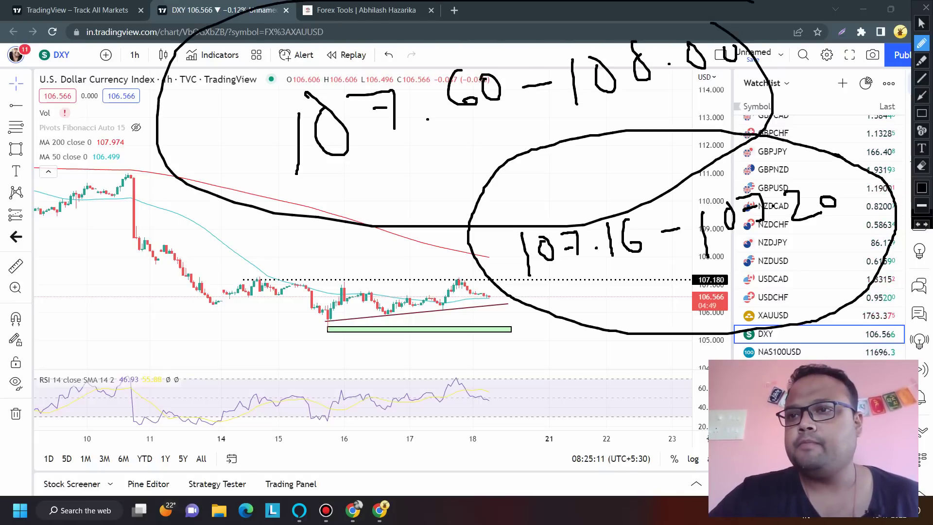
{"action": "left_click", "coordinate": [926, 7]}
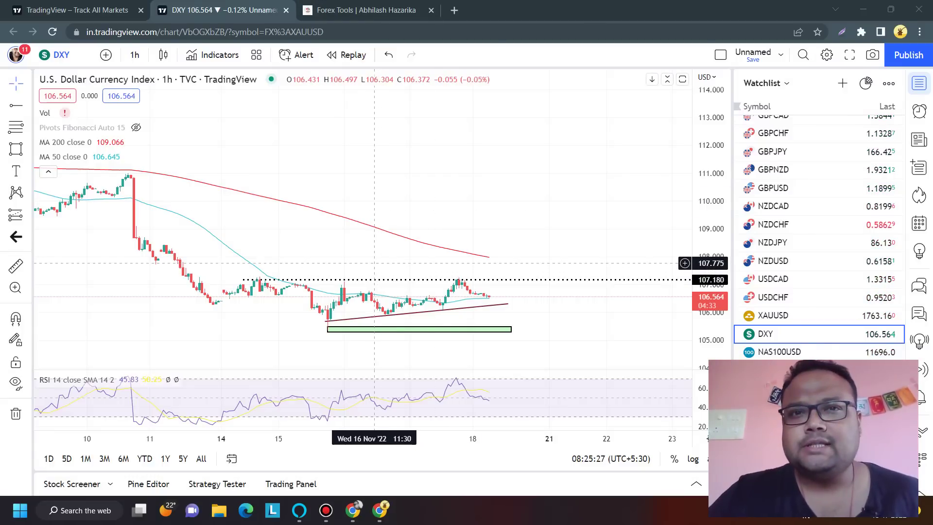
- Draw a red resistance rectangle on the DXY chart from 10 Nov to 22 Nov, spanning 107.775 to about 108.080
{"action": "scroll", "coordinate": [374, 262], "scroll_direction": "down", "scroll_amount": 2}
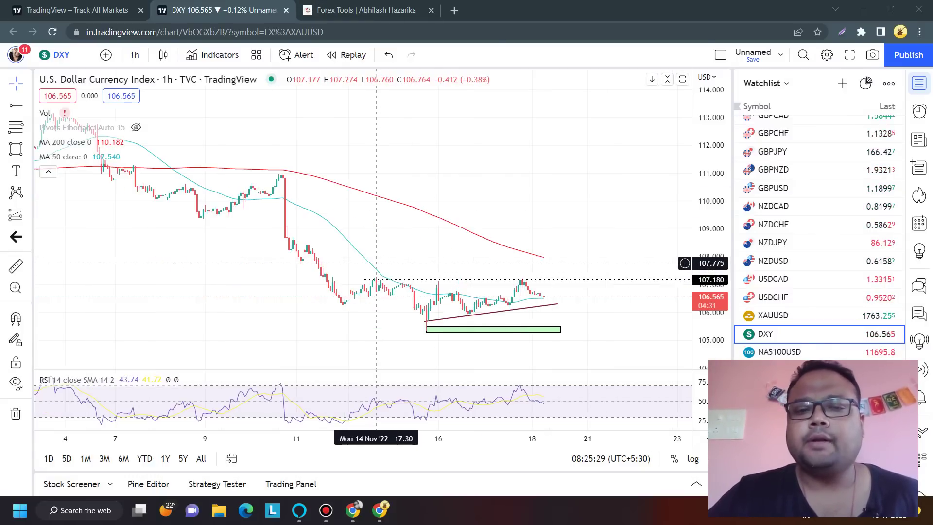
{"action": "scroll", "coordinate": [411, 259], "scroll_direction": "up", "scroll_amount": 2}
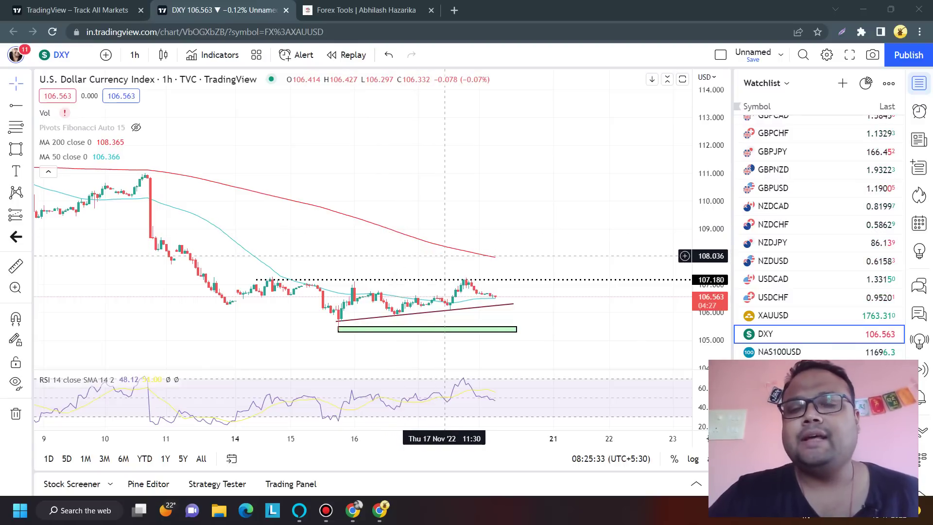
{"action": "mouse_move", "coordinate": [466, 3]}
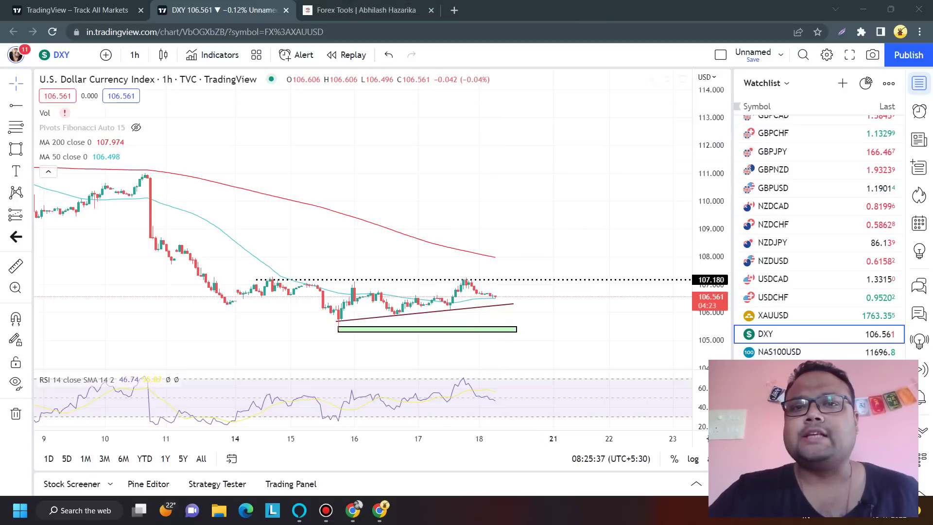
{"action": "mouse_move", "coordinate": [153, 249]}
{"action": "left_mouse_down"}
{"action": "mouse_move", "coordinate": [486, 294]}
{"action": "mouse_move", "coordinate": [636, 263]}
{"action": "left_mouse_up"}
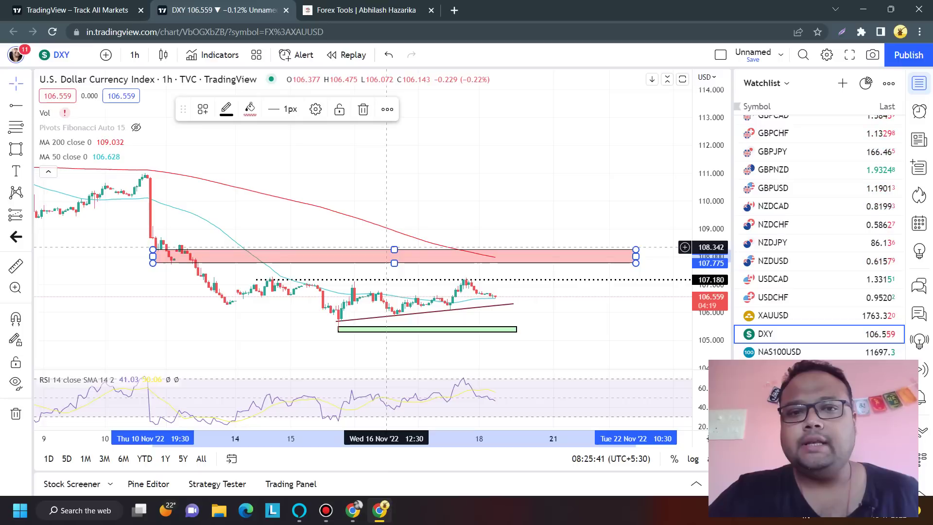
{"action": "left_click_drag", "start_coordinate": [392, 248], "coordinate": [394, 255]}
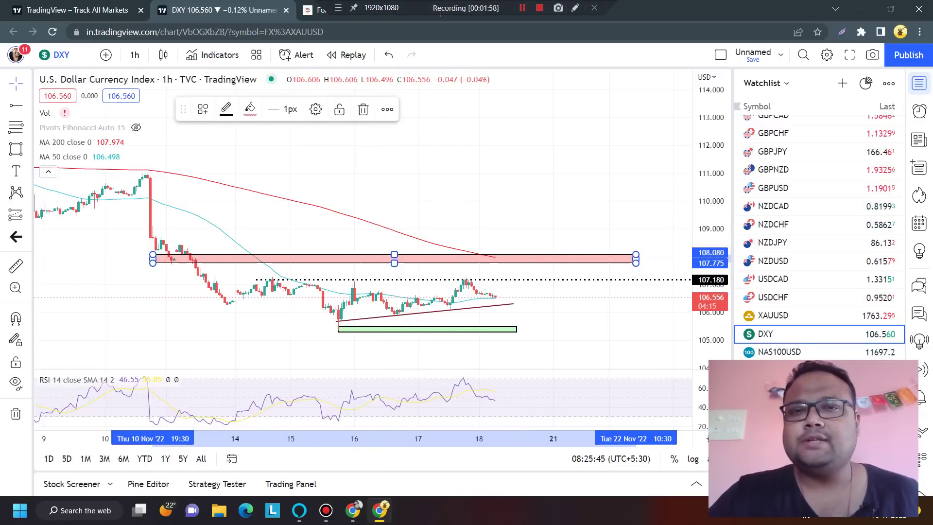
- Mark the latest high at the 107.180 line and circle the three lows on the rising trendline, then clear the annotations
{"action": "left_click", "coordinate": [575, 8]}
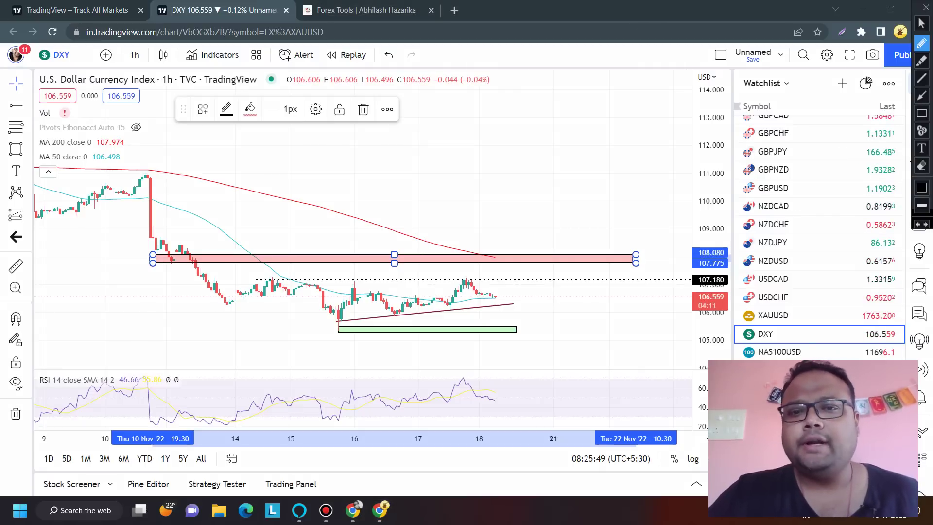
{"action": "left_click_drag", "start_coordinate": [479, 279], "coordinate": [498, 277]}
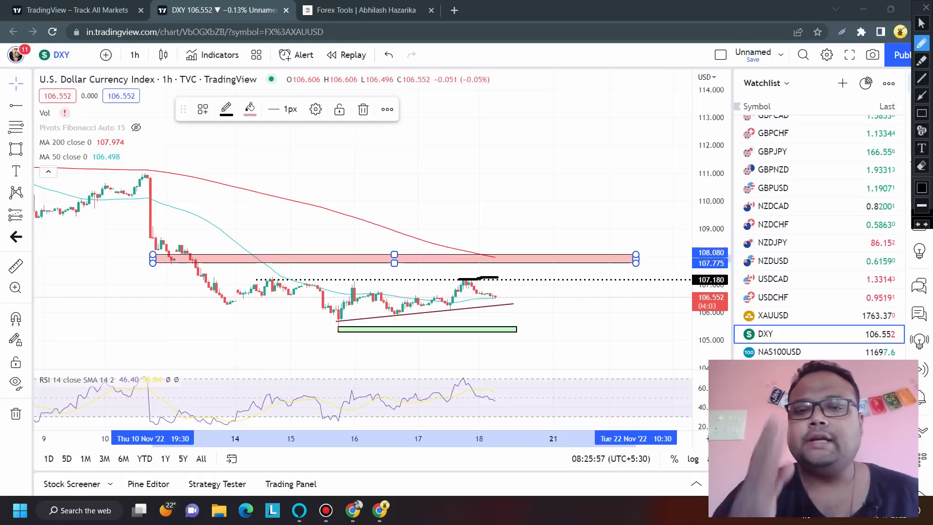
{"action": "mouse_move", "coordinate": [326, 328]}
{"action": "left_mouse_down"}
{"action": "mouse_move", "coordinate": [337, 316]}
{"action": "mouse_move", "coordinate": [400, 307]}
{"action": "left_mouse_up"}
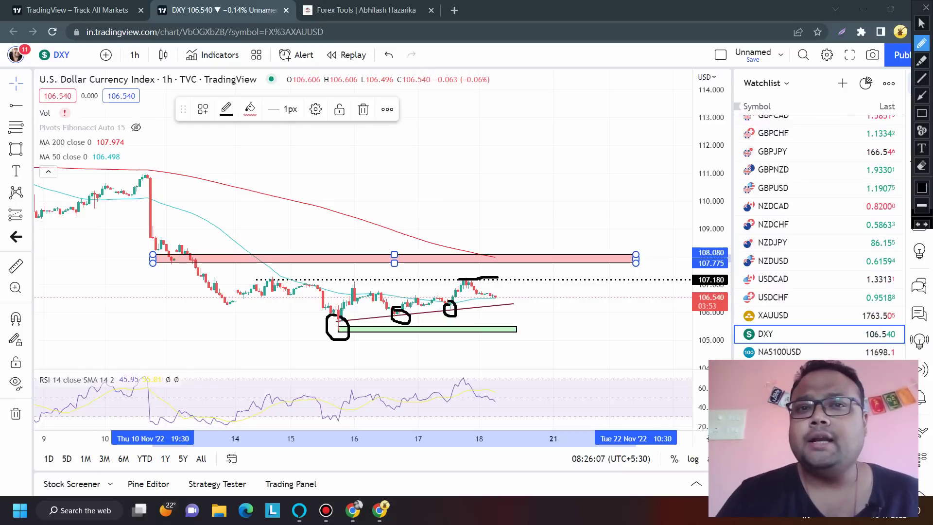
{"action": "left_click", "coordinate": [925, 8]}
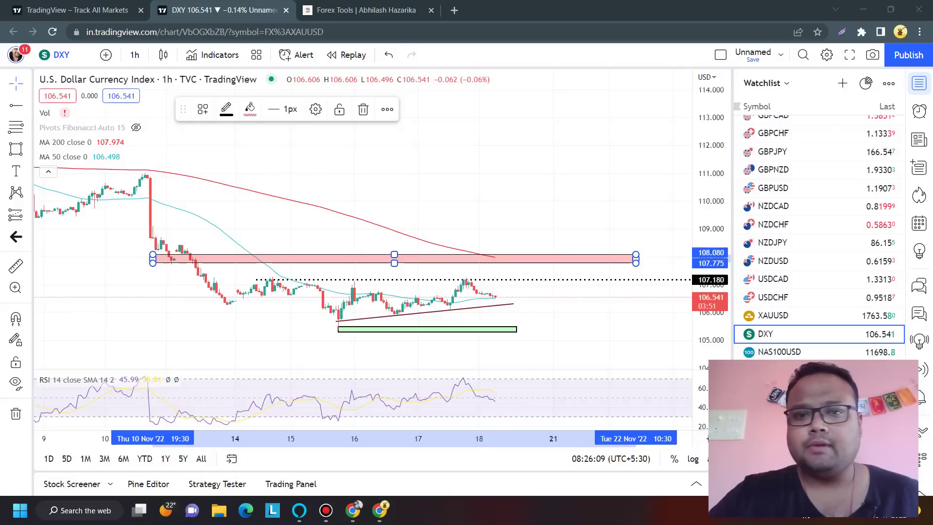
- Sketch a bounce arrow from the rising trendline up towards the 107.180 resistance with the pen annotation
{"action": "scroll", "coordinate": [486, 263], "scroll_direction": "up", "scroll_amount": 5}
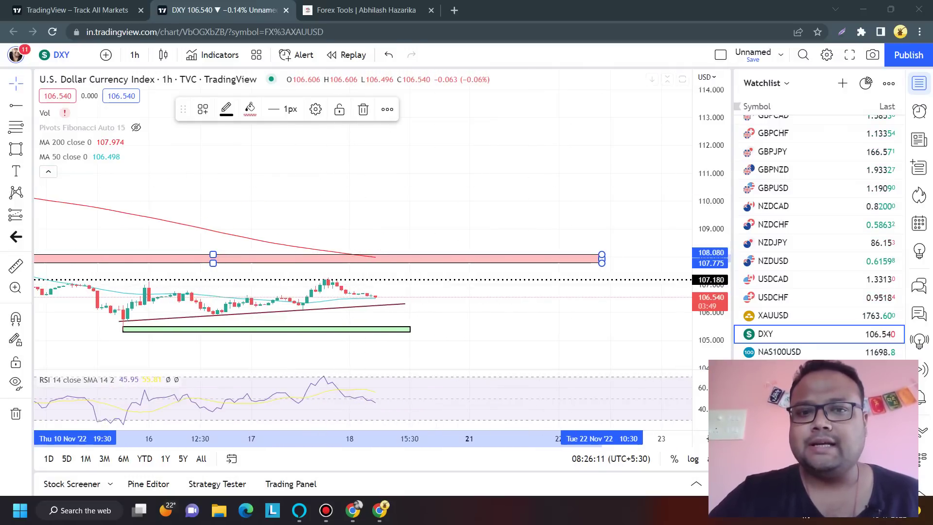
{"action": "left_click", "coordinate": [575, 8]}
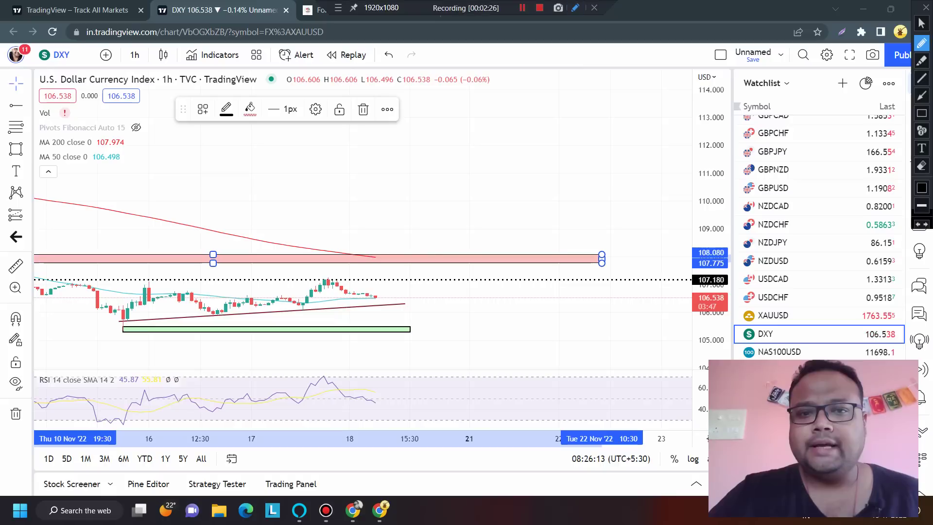
{"action": "left_click_drag", "start_coordinate": [386, 305], "coordinate": [401, 285]}
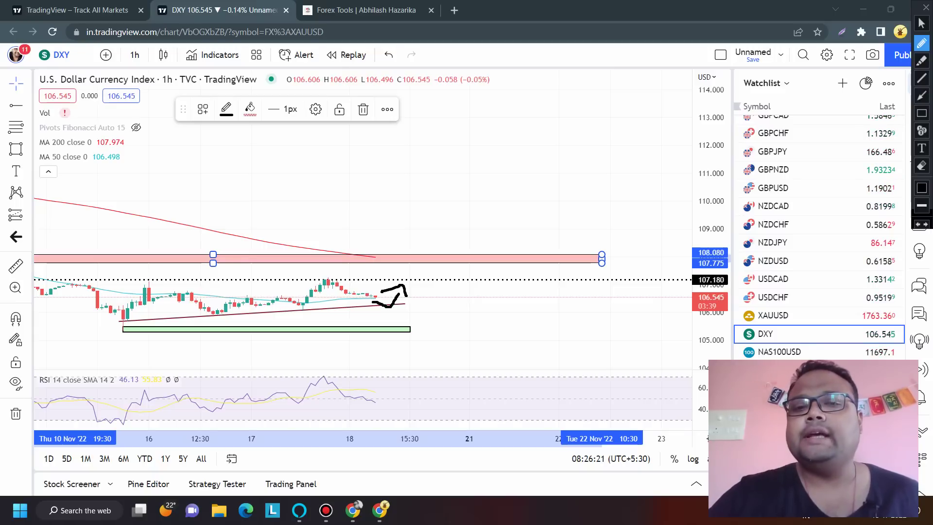
- Handwrite the downside levels 105.30 and 105.00 beside the green support zone, circle 105.00, and clear the annotations
{"action": "mouse_move", "coordinate": [444, 297]}
{"action": "left_mouse_down"}
{"action": "mouse_move", "coordinate": [444, 337]}
{"action": "mouse_move", "coordinate": [462, 305]}
{"action": "mouse_move", "coordinate": [478, 315]}
{"action": "left_mouse_up"}
{"action": "mouse_move", "coordinate": [483, 296]}
{"action": "left_mouse_down"}
{"action": "mouse_move", "coordinate": [494, 295]}
{"action": "mouse_move", "coordinate": [481, 326]}
{"action": "left_mouse_up"}
{"action": "mouse_move", "coordinate": [508, 318]}
{"action": "left_mouse_down"}
{"action": "mouse_move", "coordinate": [523, 305]}
{"action": "mouse_move", "coordinate": [535, 321]}
{"action": "mouse_move", "coordinate": [547, 314]}
{"action": "left_mouse_up"}
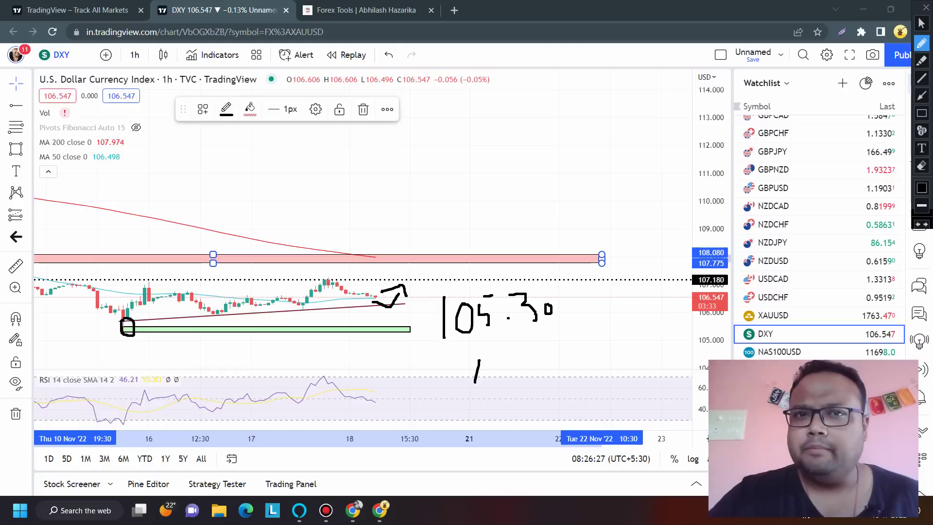
{"action": "left_click", "coordinate": [557, 375]}
{"action": "mouse_move", "coordinate": [565, 353]}
{"action": "left_mouse_down"}
{"action": "mouse_move", "coordinate": [558, 379]}
{"action": "mouse_move", "coordinate": [564, 354]}
{"action": "left_mouse_up"}
{"action": "mouse_move", "coordinate": [574, 358]}
{"action": "left_mouse_down"}
{"action": "mouse_move", "coordinate": [585, 361]}
{"action": "mouse_move", "coordinate": [575, 359]}
{"action": "left_mouse_up"}
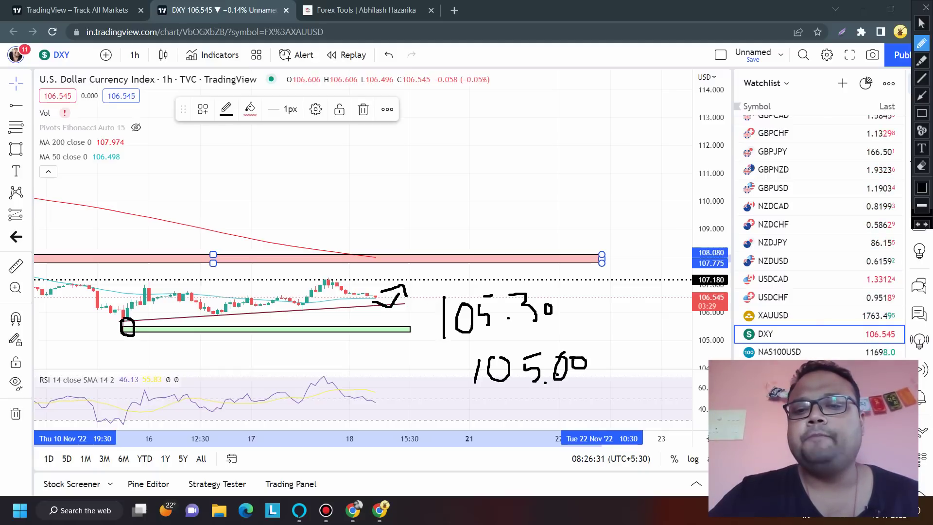
{"action": "mouse_move", "coordinate": [478, 342]}
{"action": "left_mouse_down"}
{"action": "mouse_move", "coordinate": [472, 401]}
{"action": "mouse_move", "coordinate": [622, 372]}
{"action": "left_mouse_up"}
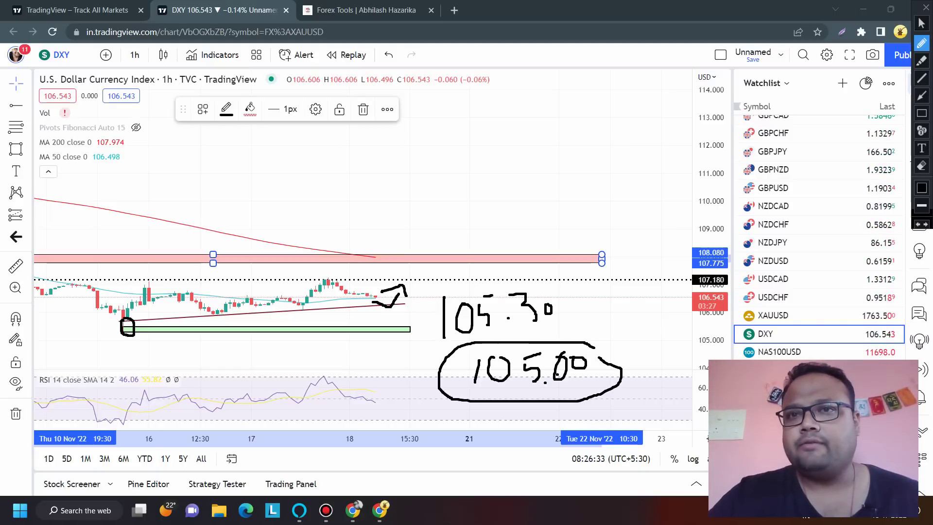
{"action": "key", "text": "Escape"}
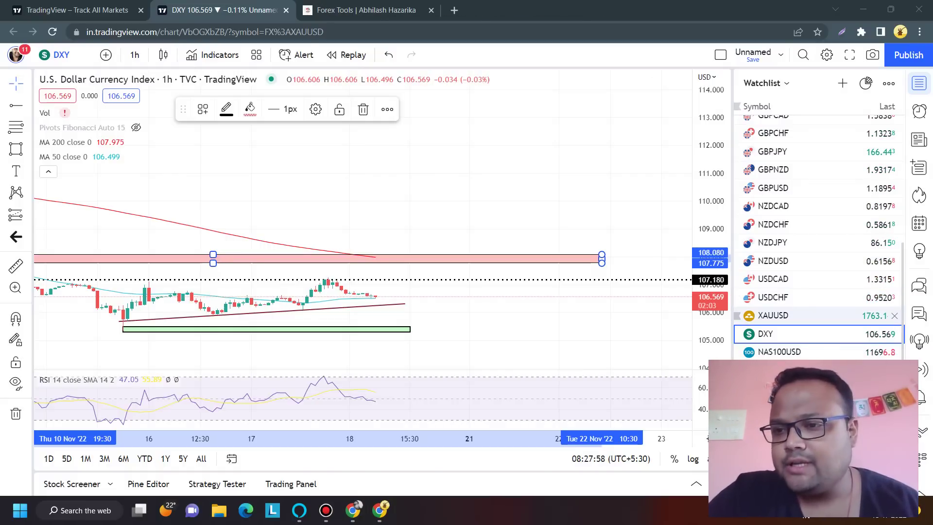
- Open the XAUUSD chart from the watchlist and reset the chart view
{"action": "left_click", "coordinate": [773, 315]}
{"action": "scroll", "coordinate": [318, 232], "scroll_direction": "down", "scroll_amount": 3}
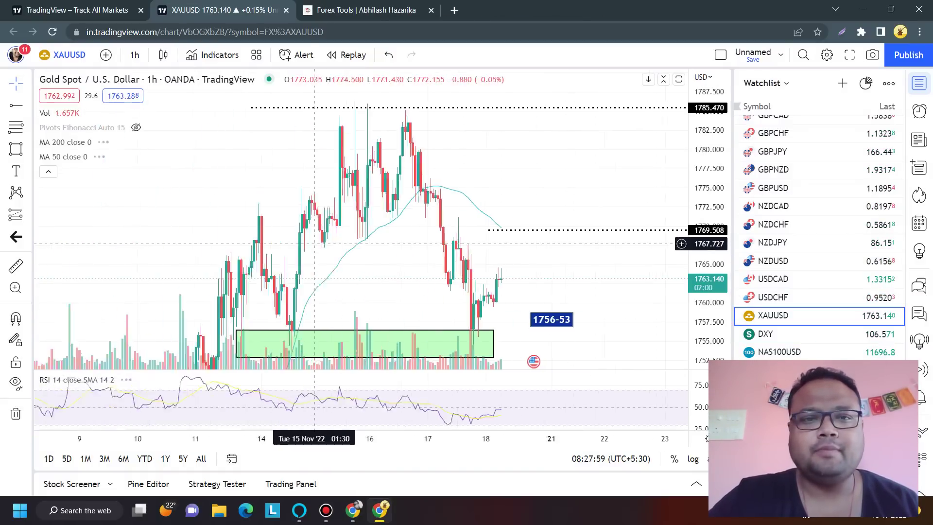
{"action": "right_click", "coordinate": [248, 135]}
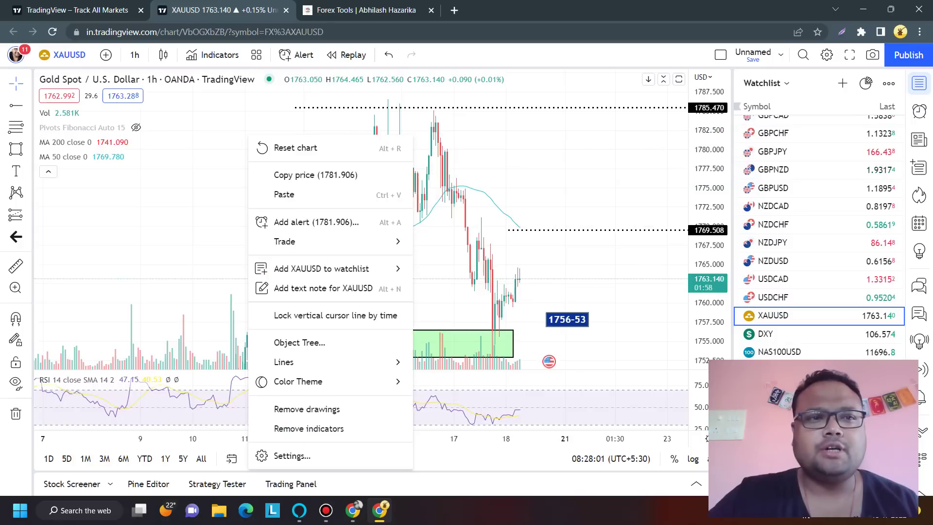
{"action": "left_click", "coordinate": [287, 149]}
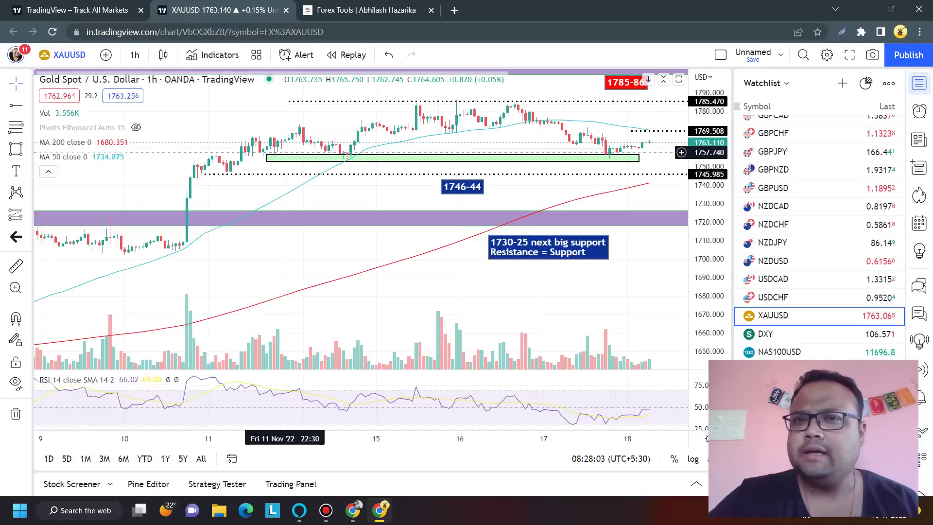
- Circle the sideways price range between the 1785.470 and 1745.985 lines with the pen annotation, then clear the annotation
{"action": "scroll", "coordinate": [287, 152], "scroll_direction": "up", "scroll_amount": 1}
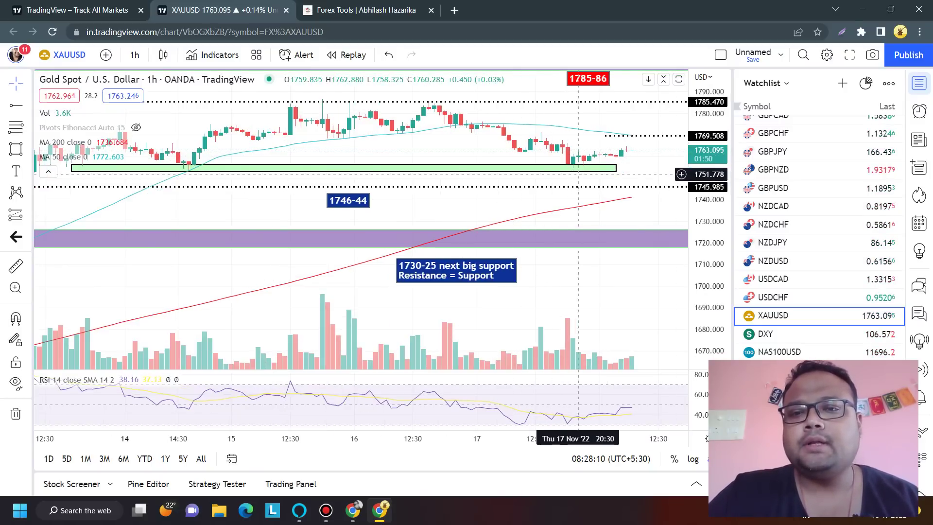
{"action": "scroll", "coordinate": [482, 124], "scroll_direction": "down", "scroll_amount": 1}
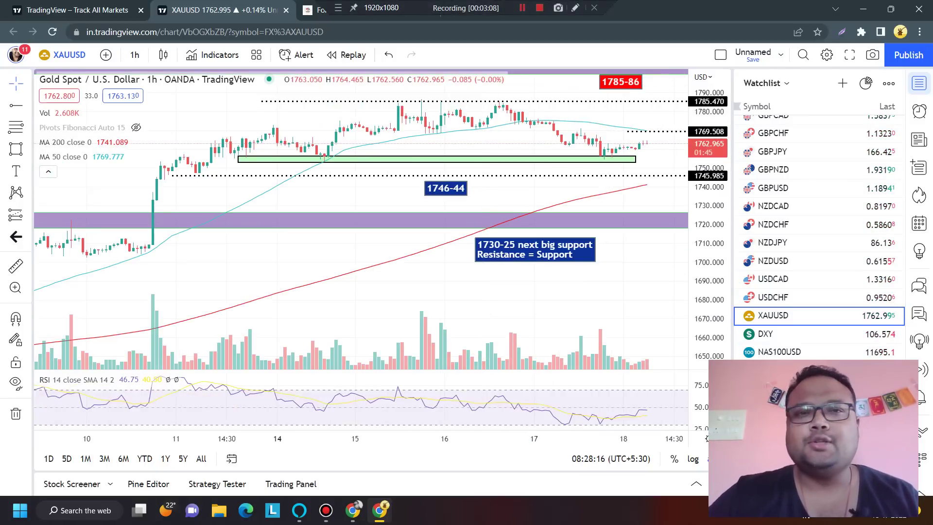
{"action": "left_click", "coordinate": [575, 7]}
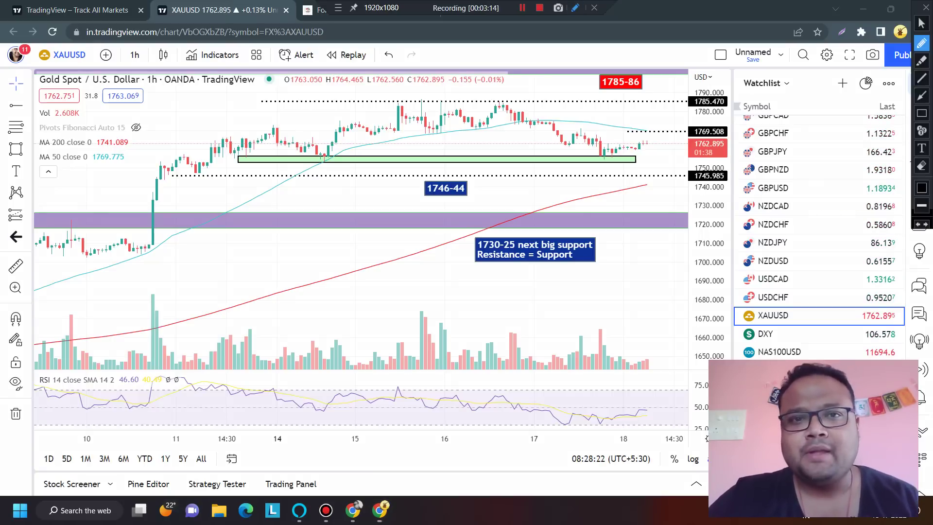
{"action": "mouse_move", "coordinate": [187, 98]}
{"action": "left_mouse_down"}
{"action": "mouse_move", "coordinate": [680, 113]}
{"action": "mouse_move", "coordinate": [175, 229]}
{"action": "mouse_move", "coordinate": [253, 90]}
{"action": "left_mouse_up"}
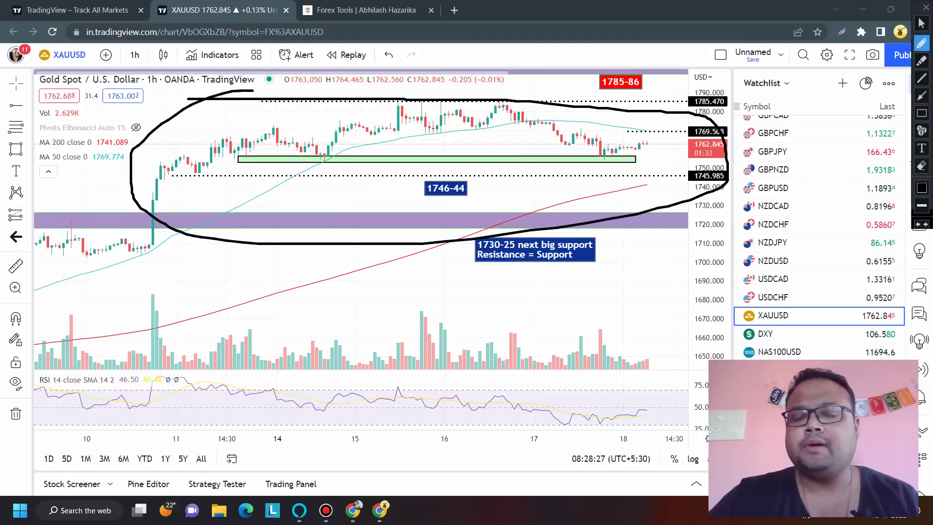
{"action": "left_click", "coordinate": [925, 7]}
- Mark the current price and the level just below the green support zone with pen strokes, and handwrite 100 beneath the chart's support labels
{"action": "scroll", "coordinate": [301, 324], "scroll_direction": "down", "scroll_amount": 5}
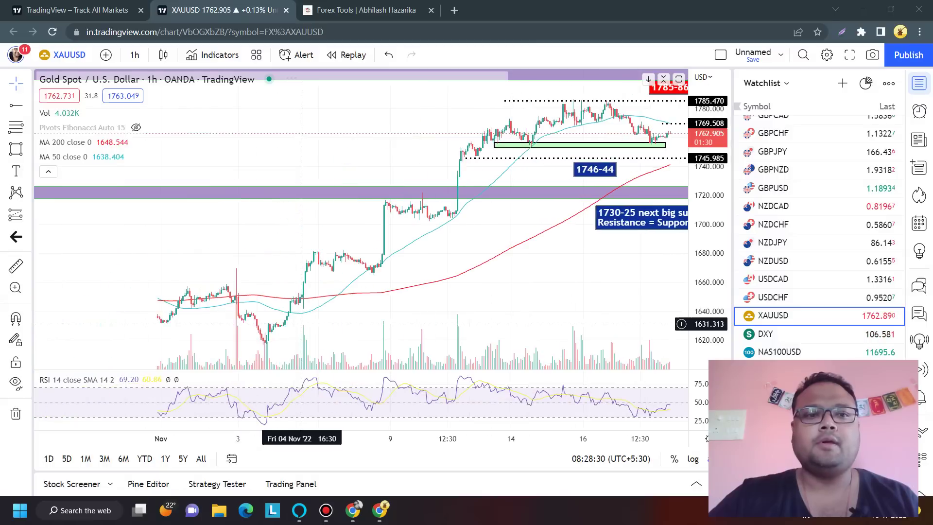
{"action": "scroll", "coordinate": [376, 237], "scroll_direction": "up", "scroll_amount": 2}
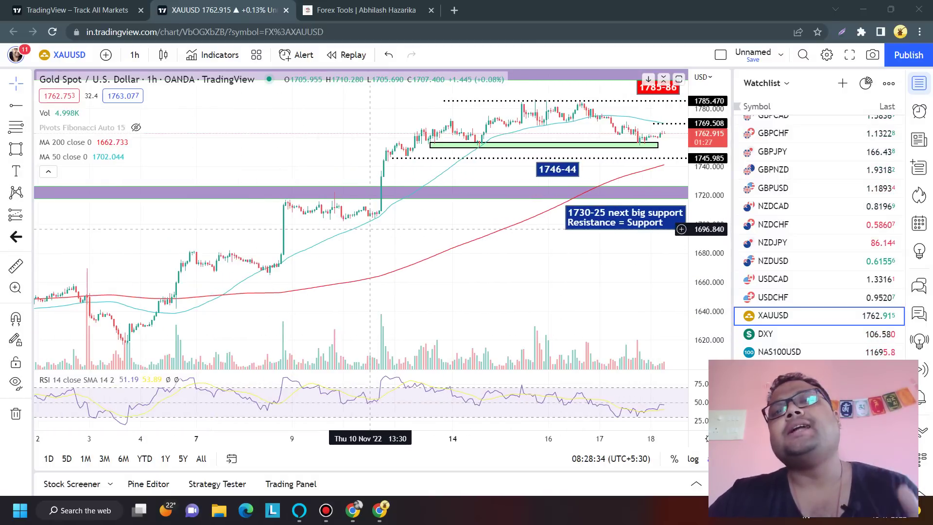
{"action": "scroll", "coordinate": [370, 229], "scroll_direction": "up", "scroll_amount": 2}
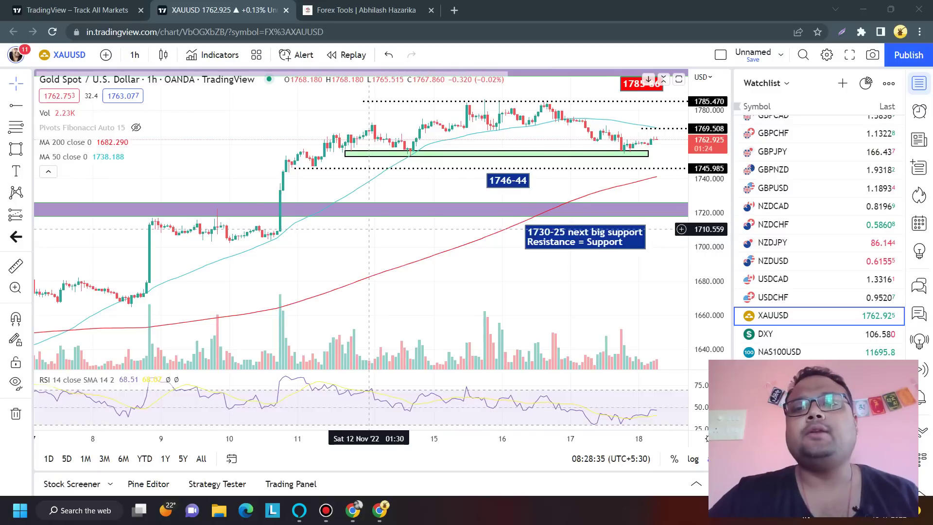
{"action": "scroll", "coordinate": [369, 228], "scroll_direction": "up", "scroll_amount": 2}
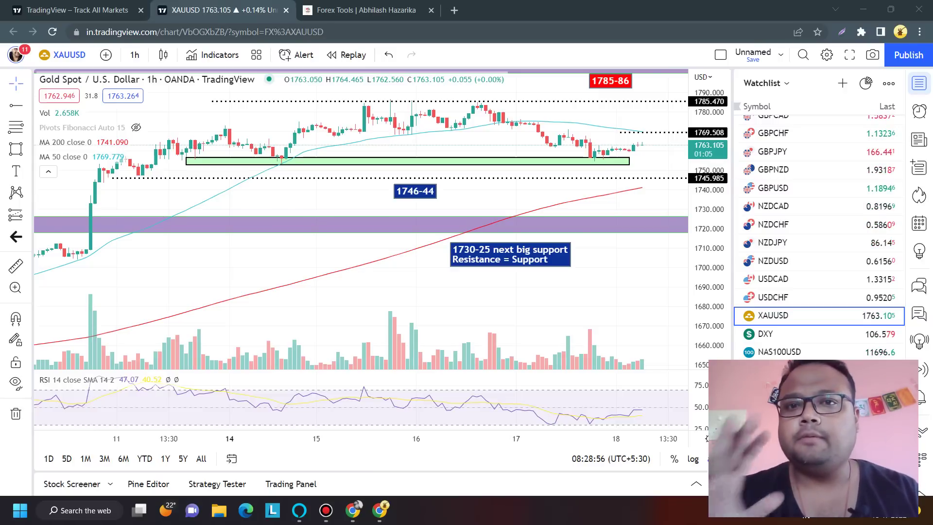
{"action": "scroll", "coordinate": [535, 194], "scroll_direction": "up", "scroll_amount": 3}
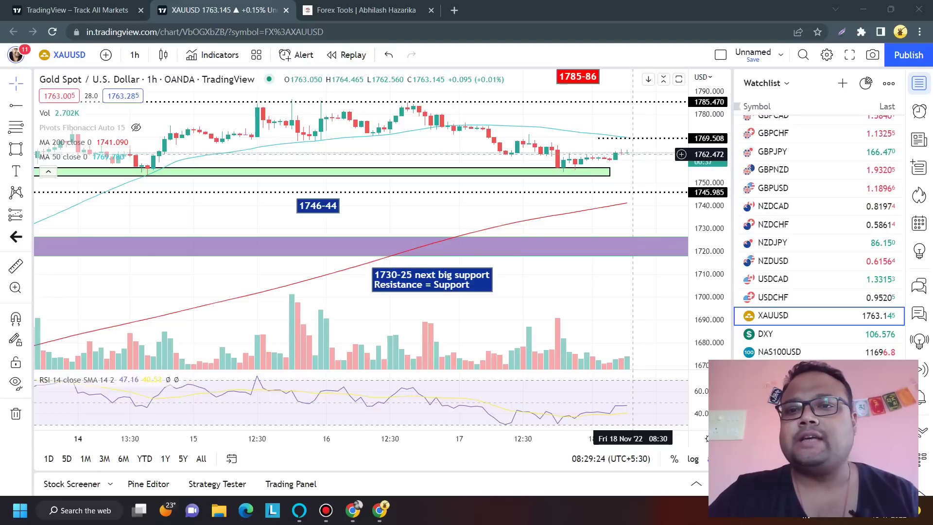
{"action": "left_click", "coordinate": [575, 8]}
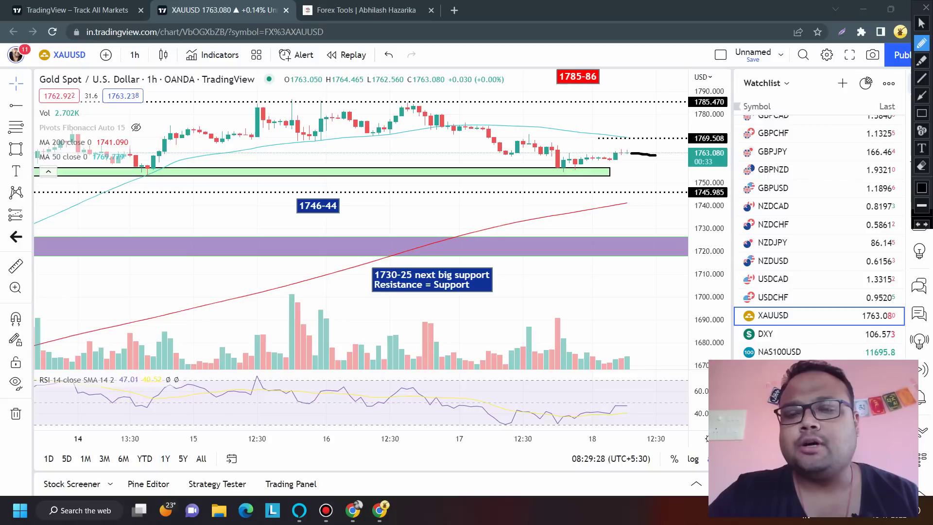
{"action": "left_click_drag", "start_coordinate": [586, 272], "coordinate": [589, 318]}
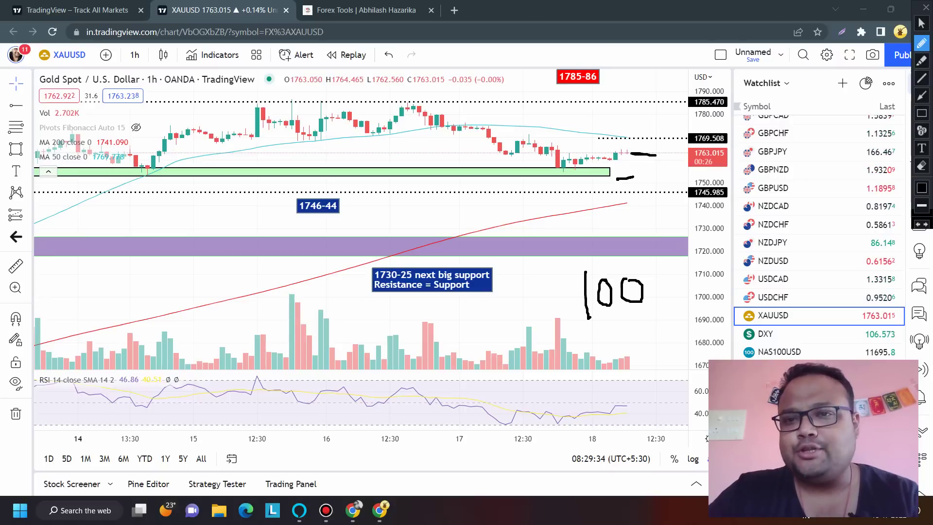
- Handwrite SL just above the 1769.508 line and cross out the current price mark, then clear the annotations
{"action": "mouse_move", "coordinate": [630, 122]}
{"action": "left_mouse_down"}
{"action": "mouse_move", "coordinate": [625, 133]}
{"action": "mouse_move", "coordinate": [649, 133]}
{"action": "left_mouse_up"}
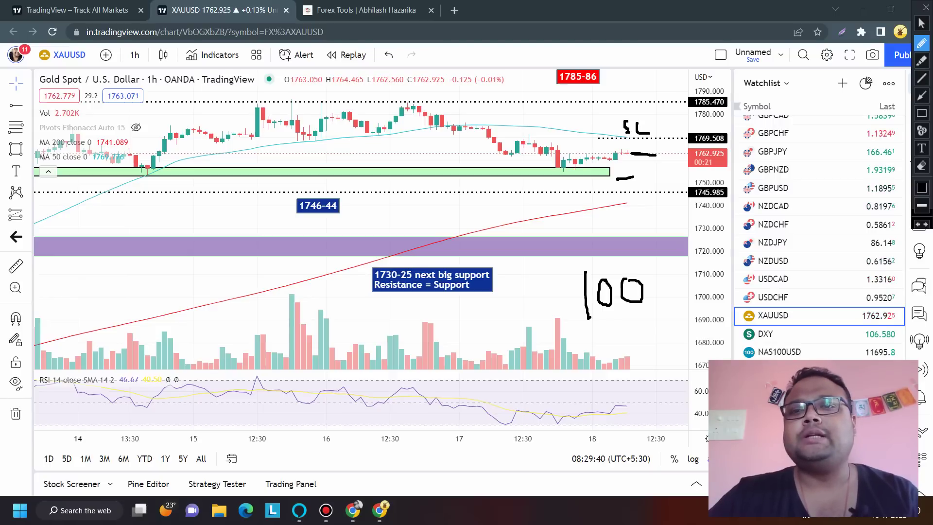
{"action": "left_click_drag", "start_coordinate": [628, 148], "coordinate": [646, 161]}
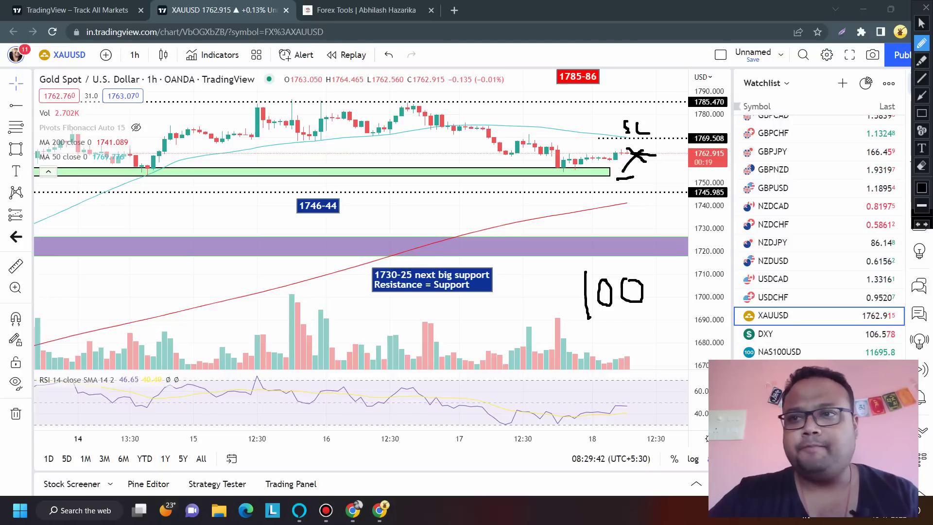
{"action": "left_click", "coordinate": [925, 7]}
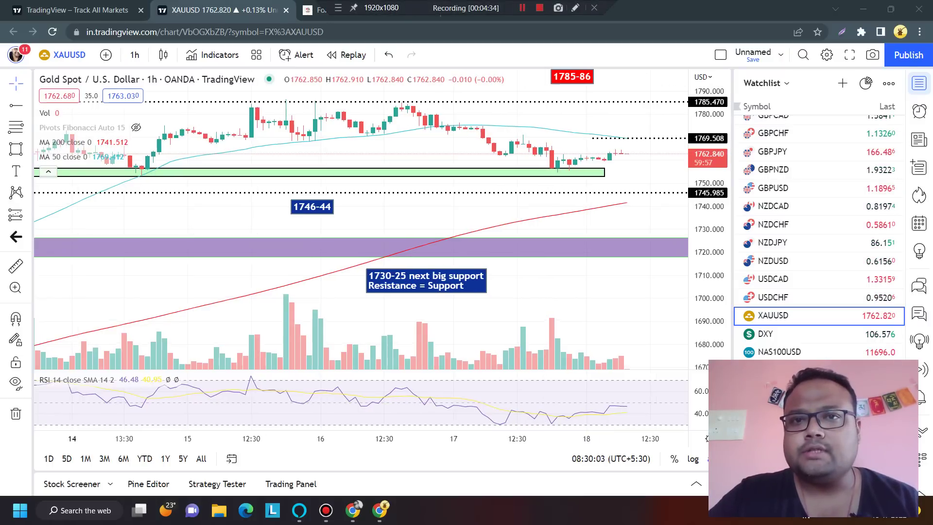
- Handwrite 1800 below the purple zone and circle both that number and the 1785-86 resistance label with the pen annotation
{"action": "scroll", "coordinate": [563, 108], "scroll_direction": "down", "scroll_amount": 1}
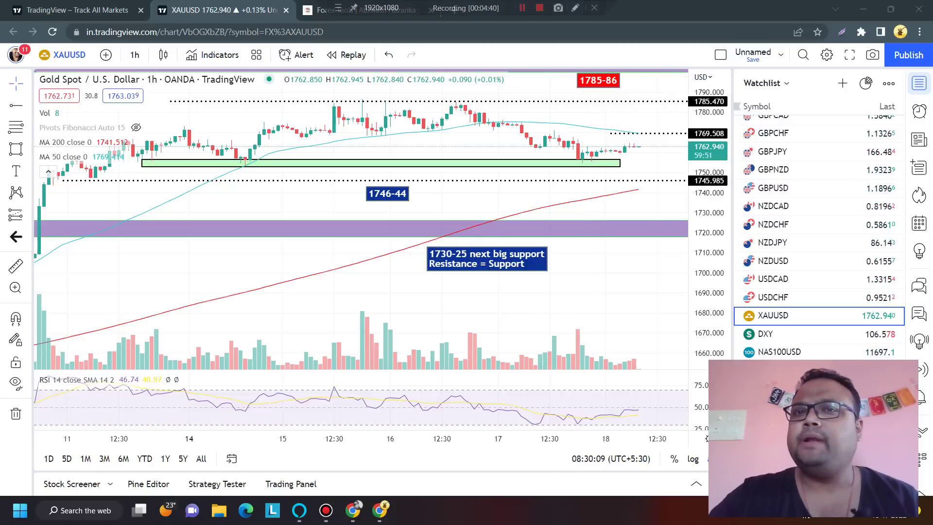
{"action": "left_click", "coordinate": [575, 8]}
{"action": "left_click_drag", "start_coordinate": [145, 241], "coordinate": [135, 315]}
{"action": "mouse_move", "coordinate": [181, 243]}
{"action": "left_mouse_down"}
{"action": "mouse_move", "coordinate": [168, 266]}
{"action": "mouse_move", "coordinate": [226, 260]}
{"action": "left_mouse_up"}
{"action": "mouse_move", "coordinate": [227, 215]}
{"action": "left_mouse_down"}
{"action": "mouse_move", "coordinate": [88, 228]}
{"action": "mouse_move", "coordinate": [266, 315]}
{"action": "mouse_move", "coordinate": [233, 217]}
{"action": "left_mouse_up"}
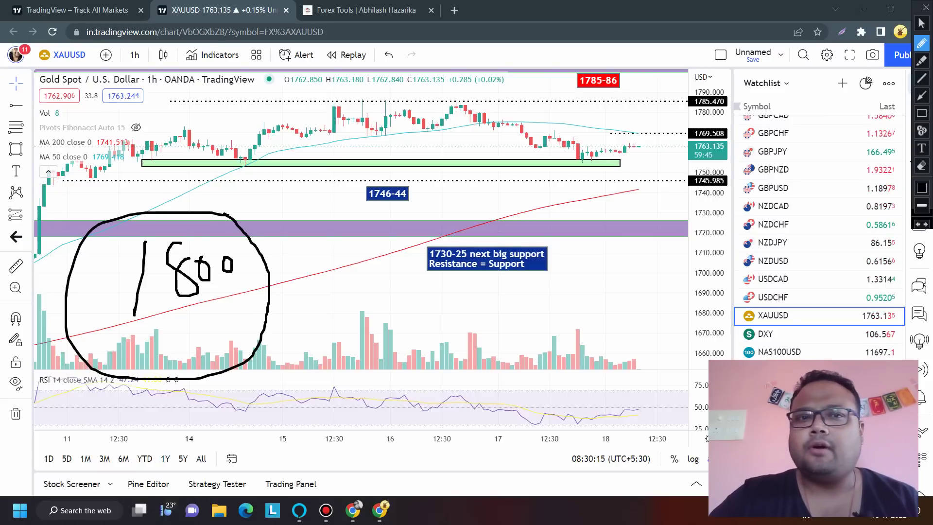
{"action": "mouse_move", "coordinate": [635, 58]}
{"action": "left_mouse_down"}
{"action": "mouse_move", "coordinate": [504, 82]}
{"action": "mouse_move", "coordinate": [583, 105]}
{"action": "mouse_move", "coordinate": [688, 82]}
{"action": "mouse_move", "coordinate": [634, 57]}
{"action": "left_mouse_up"}
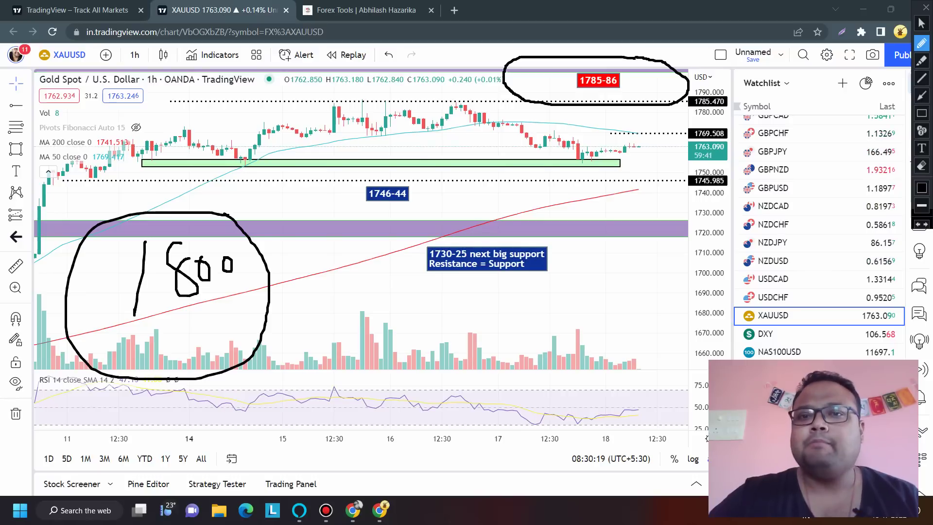
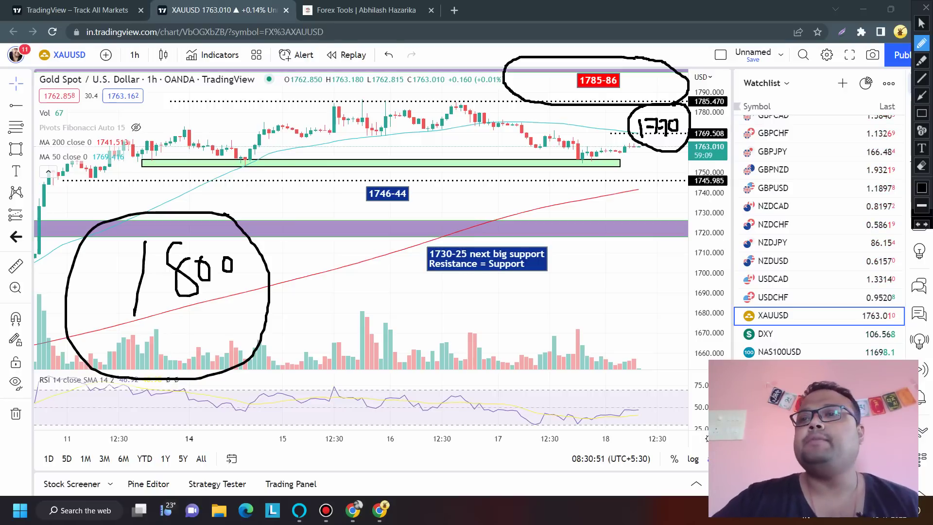
- Clear the pen annotations and switch the gold chart to the 15-minute timeframe
{"action": "left_click", "coordinate": [925, 7]}
{"action": "scroll", "coordinate": [475, 200], "scroll_direction": "up", "scroll_amount": 9}
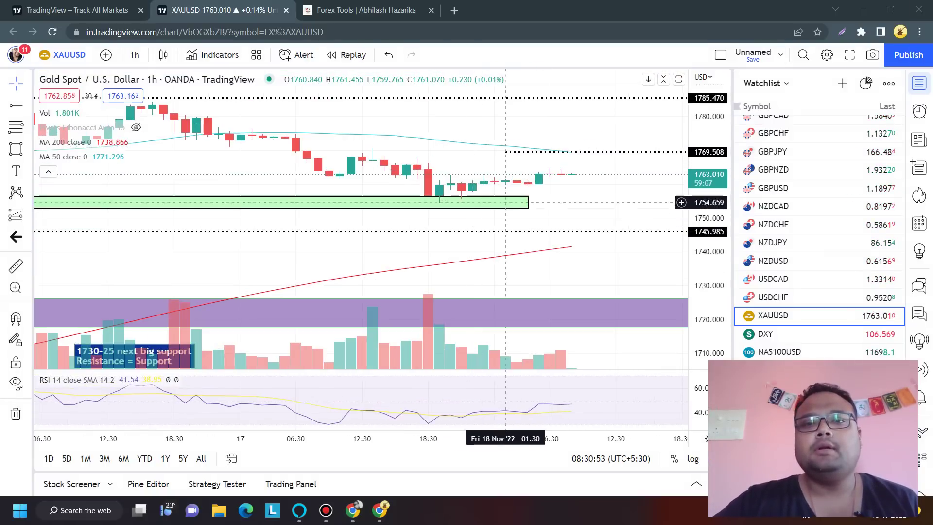
{"action": "scroll", "coordinate": [402, 164], "scroll_direction": "down", "scroll_amount": 3}
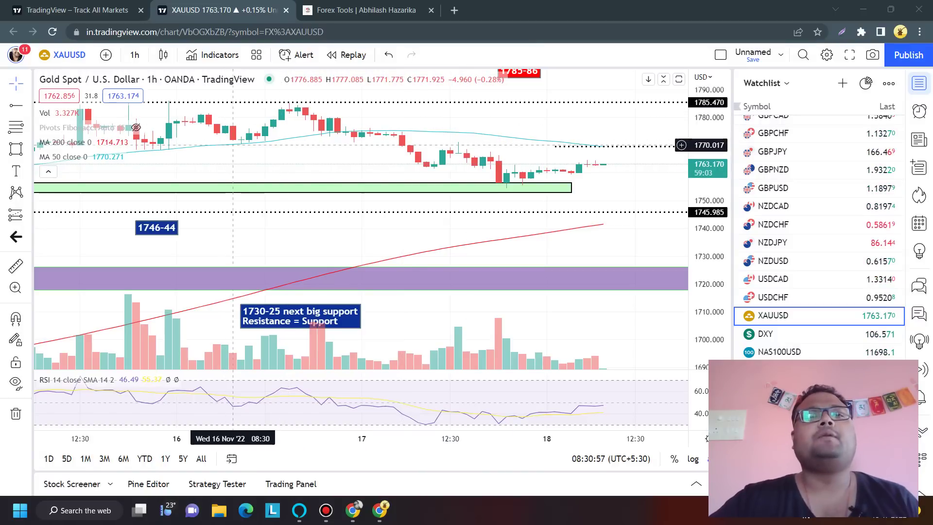
{"action": "scroll", "coordinate": [247, 153], "scroll_direction": "down", "scroll_amount": 2}
{"action": "scroll", "coordinate": [247, 153], "scroll_direction": "up", "scroll_amount": 3}
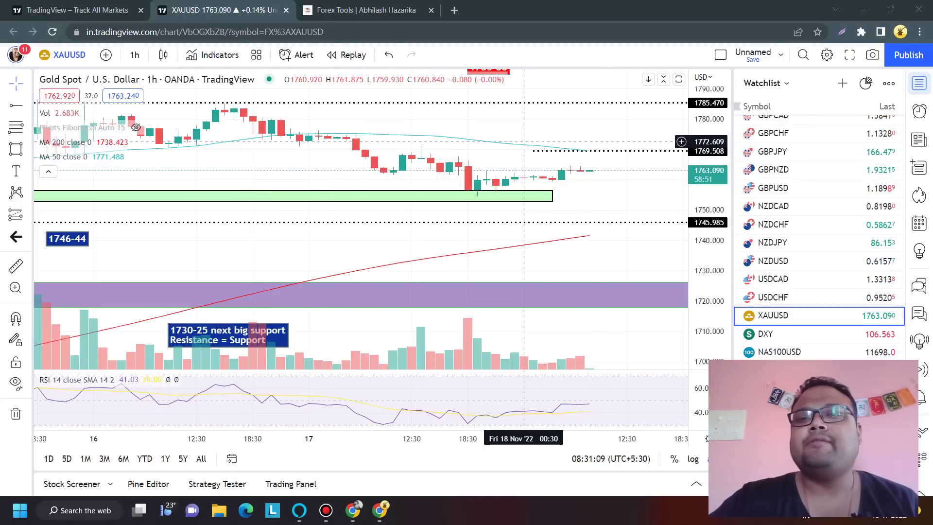
{"action": "scroll", "coordinate": [515, 146], "scroll_direction": "down", "scroll_amount": 2}
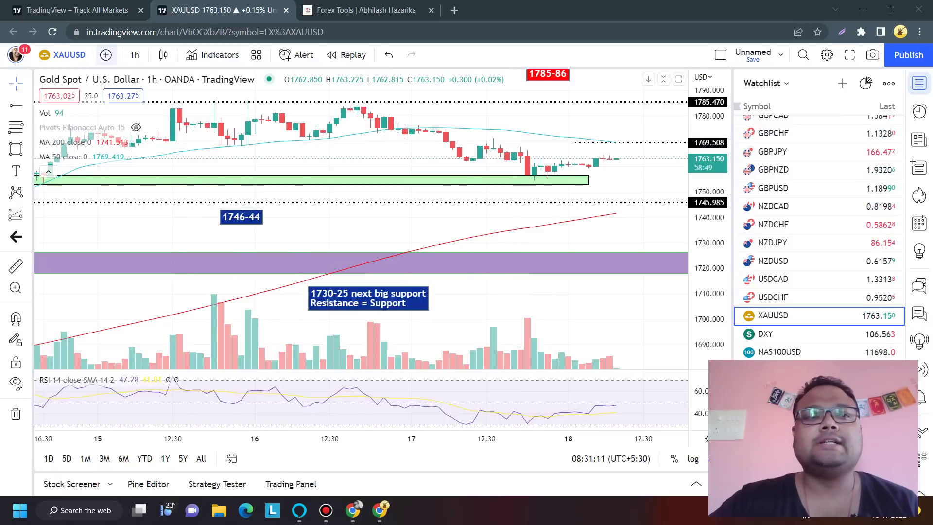
{"action": "left_click", "coordinate": [134, 55]}
{"action": "left_click", "coordinate": [152, 176]}
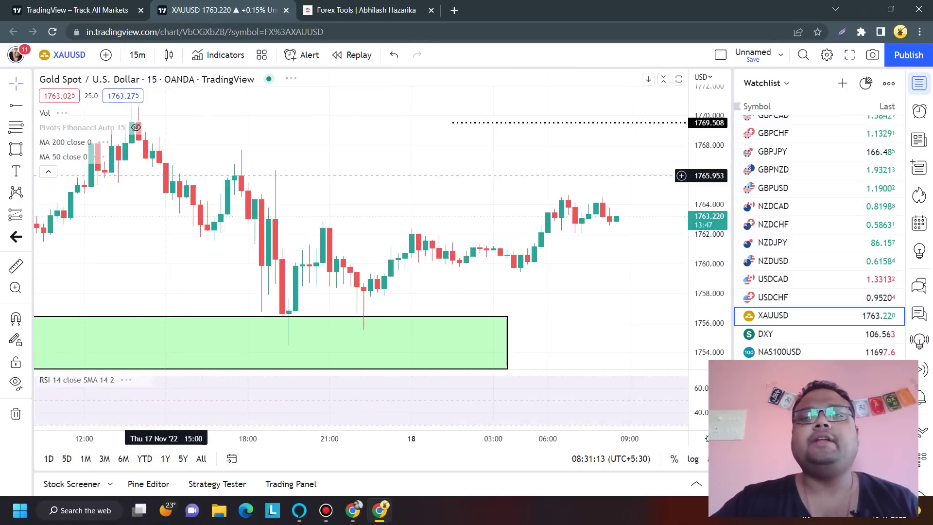
- Draw a Fibonacci retracement on the 15-minute gold chart from the 1785.280 high down to 1755.935
{"action": "scroll", "coordinate": [265, 209], "scroll_direction": "down", "scroll_amount": 1}
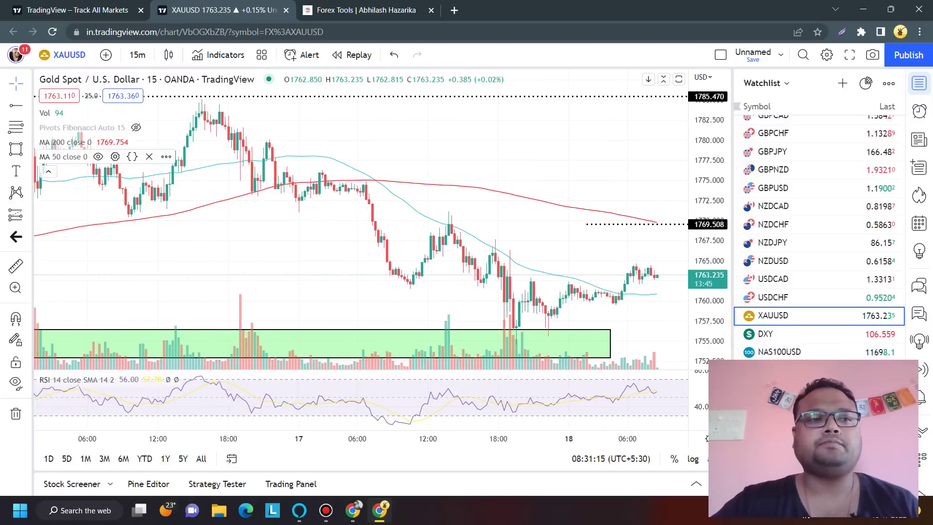
{"action": "left_click", "coordinate": [246, 98]}
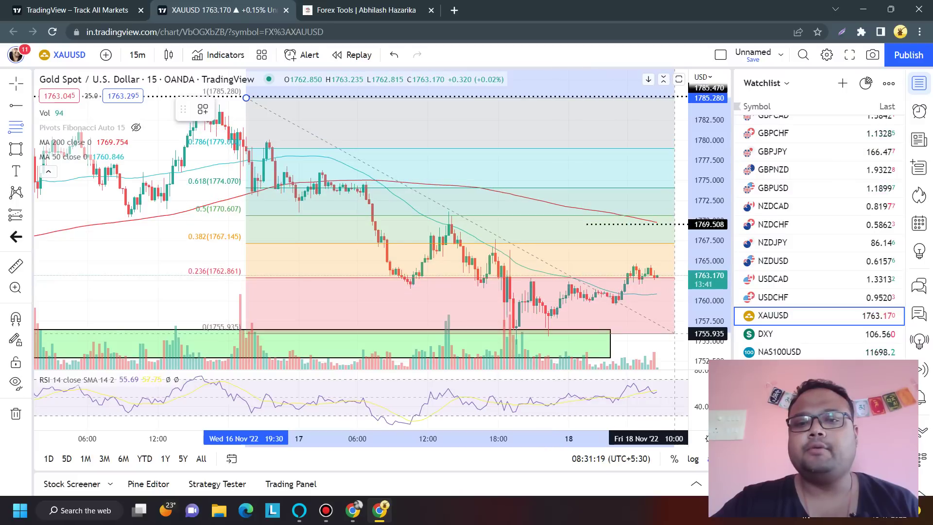
{"action": "left_click", "coordinate": [669, 333]}
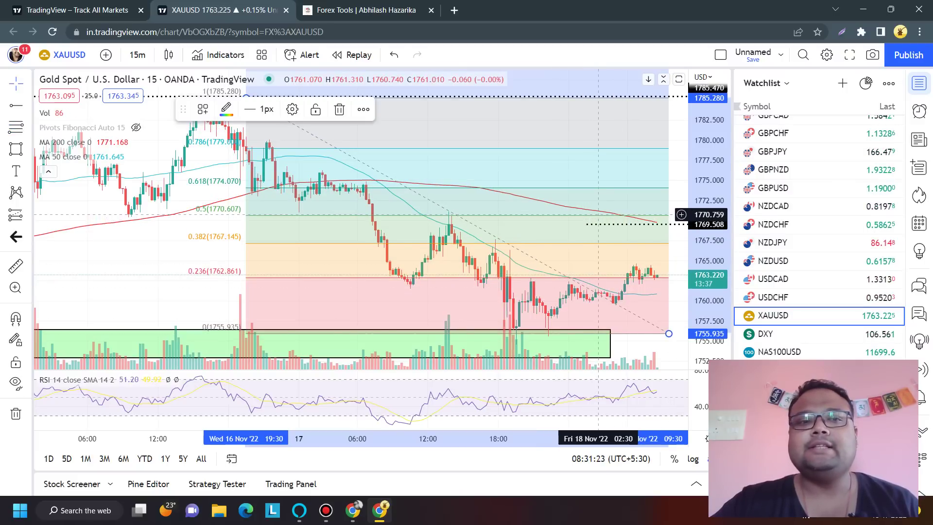
- Draw a horizontal pen line along the 0.5 retracement level and handwrite a Fibonacci 50 note beneath that level
{"action": "mouse_move", "coordinate": [438, 3]}
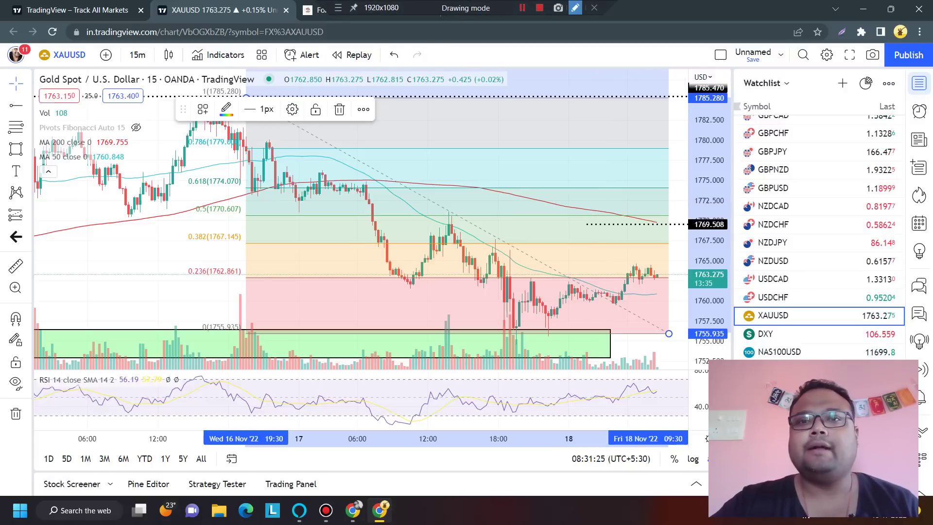
{"action": "left_click", "coordinate": [575, 7]}
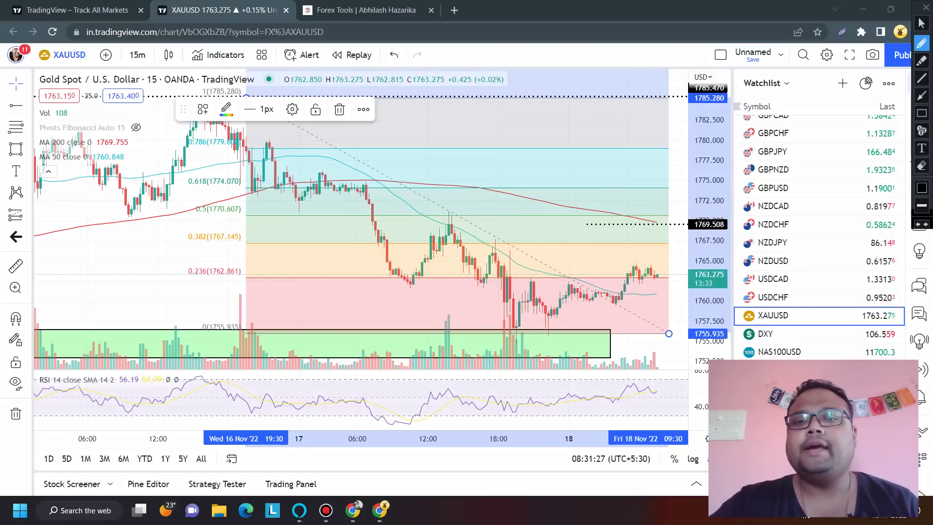
{"action": "left_click_drag", "start_coordinate": [447, 219], "coordinate": [529, 218]}
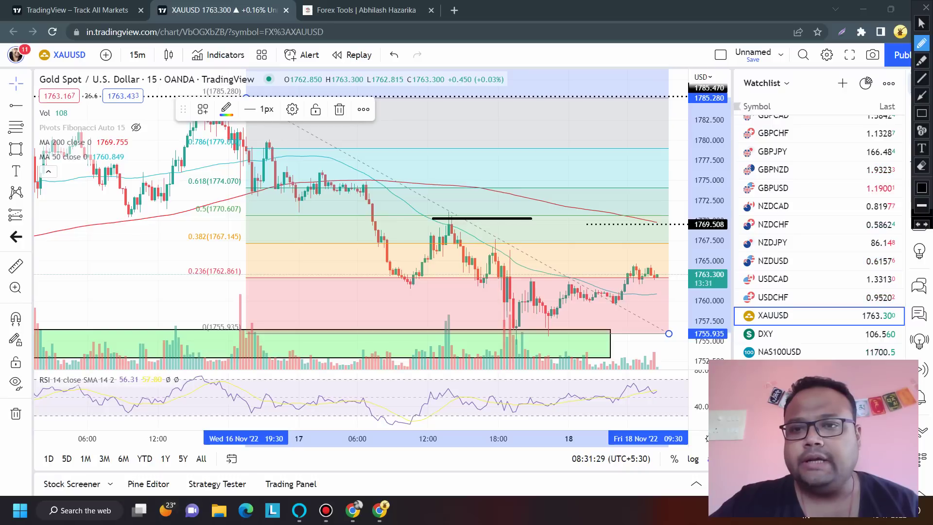
{"action": "left_click_drag", "start_coordinate": [162, 240], "coordinate": [162, 363]}
{"action": "left_click_drag", "start_coordinate": [153, 260], "coordinate": [218, 237]}
{"action": "left_click_drag", "start_coordinate": [171, 287], "coordinate": [215, 279]}
{"action": "left_click_drag", "start_coordinate": [240, 257], "coordinate": [242, 313]}
{"action": "left_click_drag", "start_coordinate": [268, 252], "coordinate": [276, 305]}
{"action": "mouse_move", "coordinate": [273, 238]}
{"action": "left_mouse_down"}
{"action": "mouse_move", "coordinate": [299, 264]}
{"action": "mouse_move", "coordinate": [303, 302]}
{"action": "left_mouse_up"}
{"action": "mouse_move", "coordinate": [343, 212]}
{"action": "left_mouse_down"}
{"action": "mouse_move", "coordinate": [372, 209]}
{"action": "mouse_move", "coordinate": [380, 281]}
{"action": "left_mouse_up"}
{"action": "left_click_drag", "start_coordinate": [408, 232], "coordinate": [400, 239]}
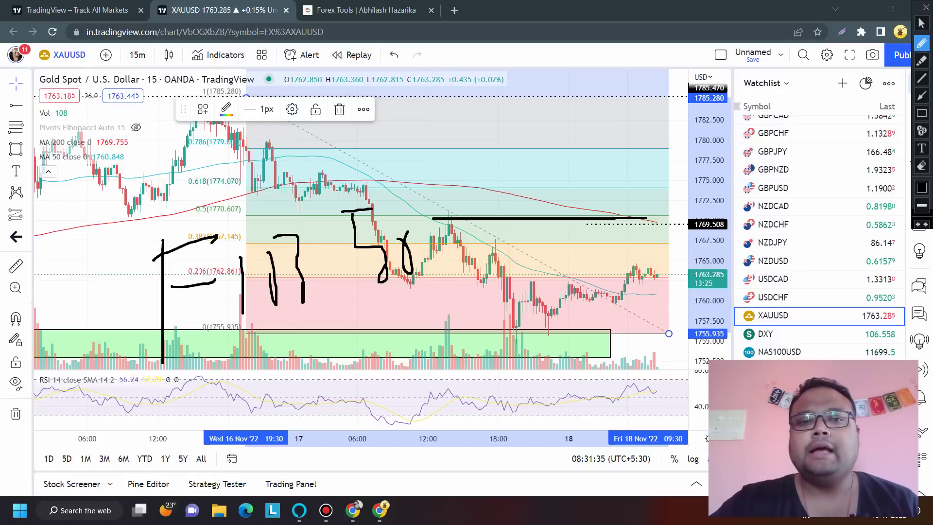
- Circle the swing high and the two earlier lows near the 0.5 retracement level with the pen, then clear the annotations
{"action": "left_click_drag", "start_coordinate": [443, 203], "coordinate": [460, 203]}
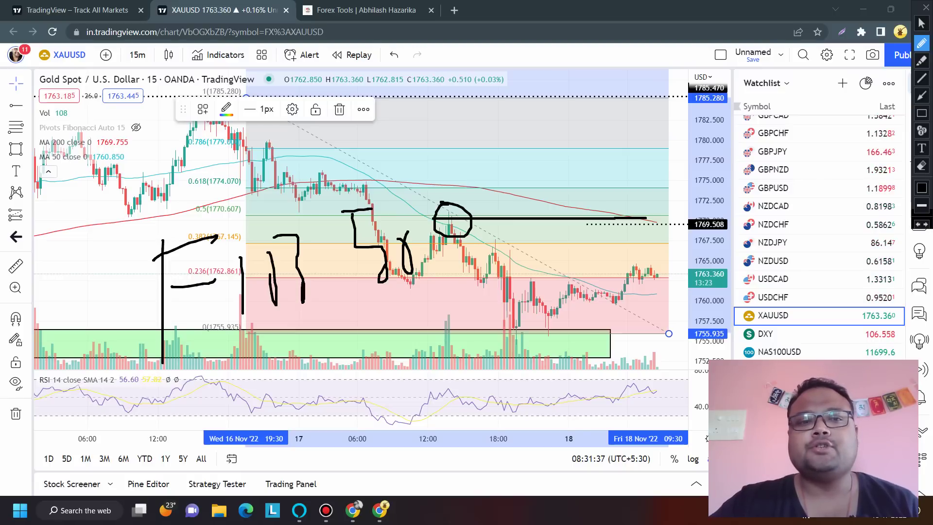
{"action": "left_click_drag", "start_coordinate": [123, 238], "coordinate": [91, 192]}
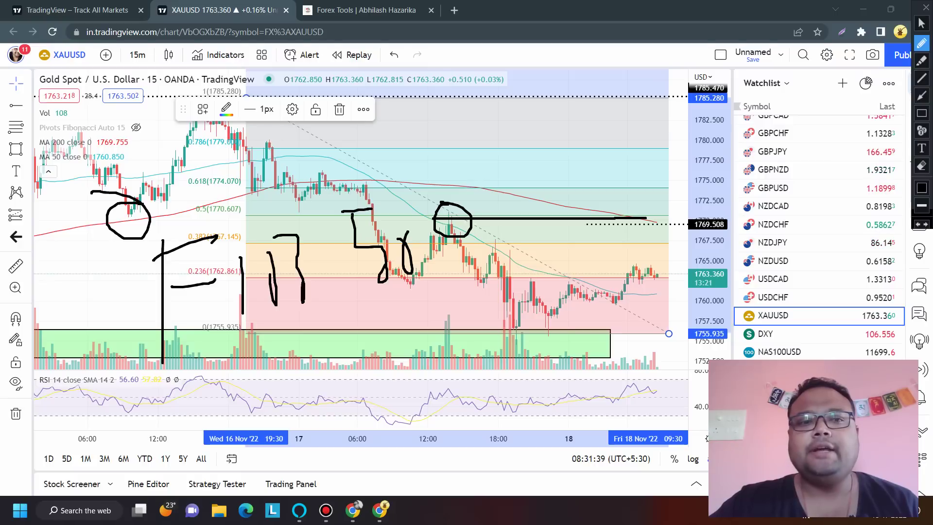
{"action": "left_click_drag", "start_coordinate": [300, 203], "coordinate": [278, 226]}
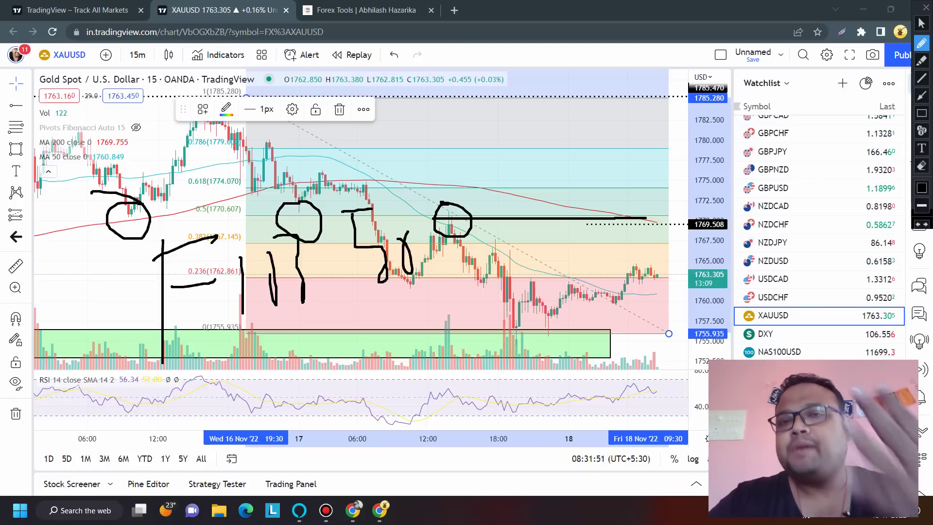
{"action": "left_click", "coordinate": [925, 8]}
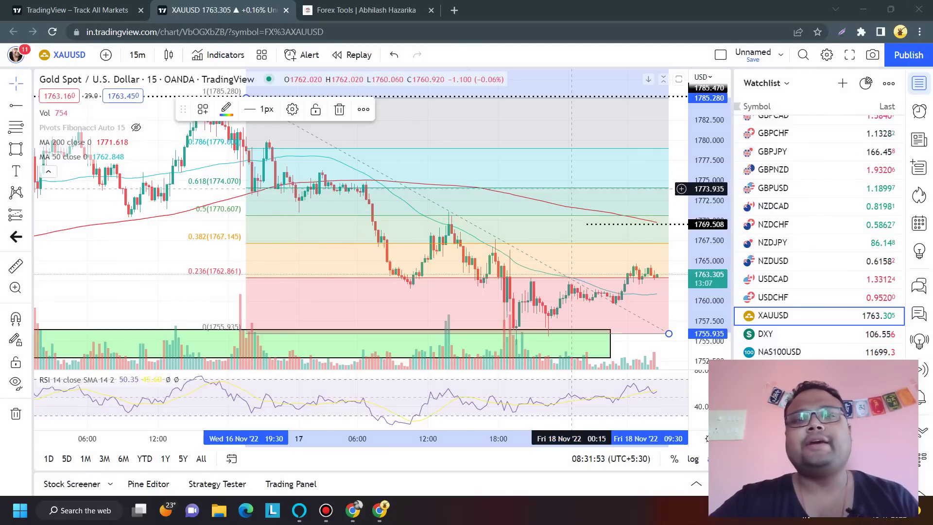
- Switch the gold chart back to the 1-hour timeframe
{"action": "left_click", "coordinate": [137, 55]}
{"action": "left_click", "coordinate": [137, 55]}
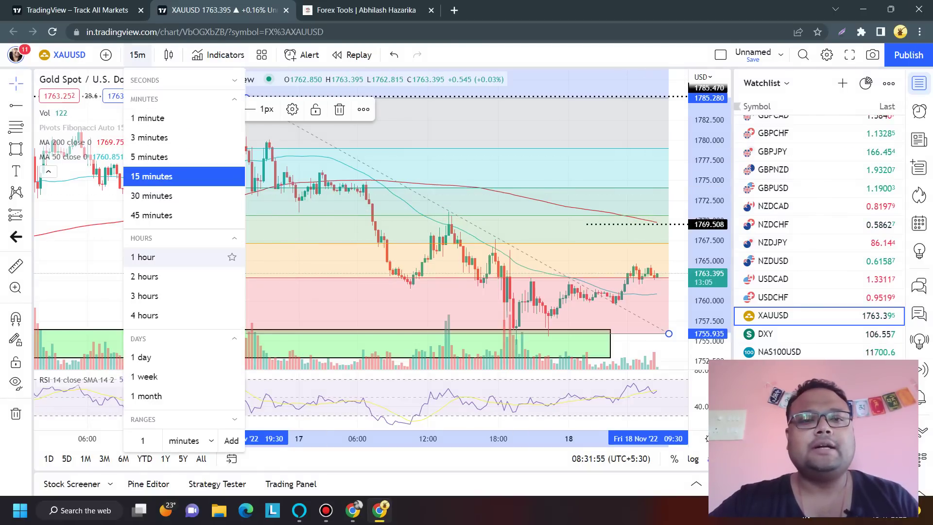
{"action": "left_click", "coordinate": [146, 257]}
- With the pen, mark the 1769.508 line and circle the 17 November bounce and the 1785-86 label, then clear the annotations
{"action": "scroll", "coordinate": [516, 191], "scroll_direction": "up", "scroll_amount": 2}
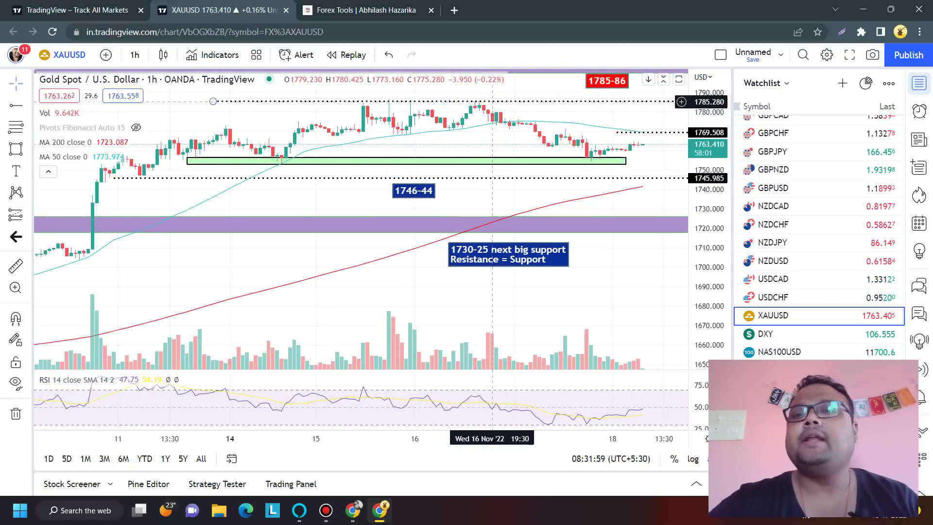
{"action": "scroll", "coordinate": [525, 127], "scroll_direction": "up", "scroll_amount": 2}
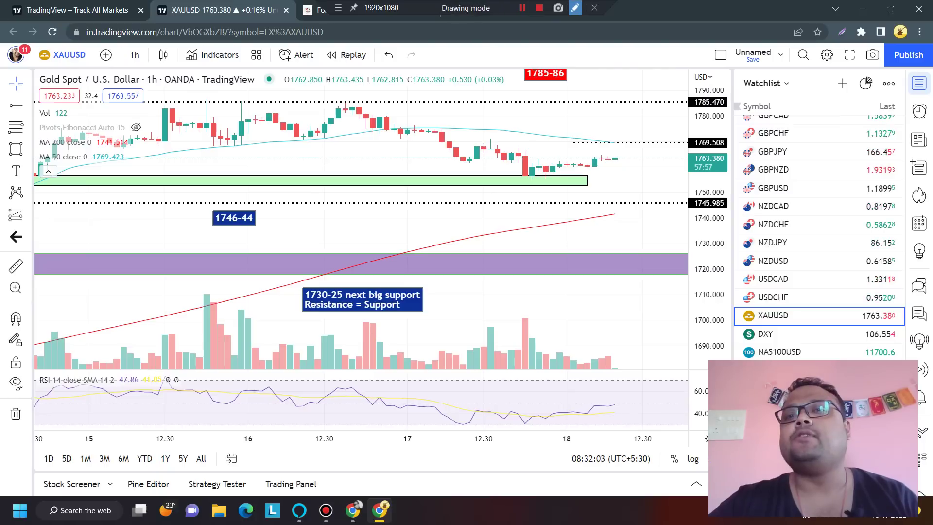
{"action": "left_click", "coordinate": [576, 8]}
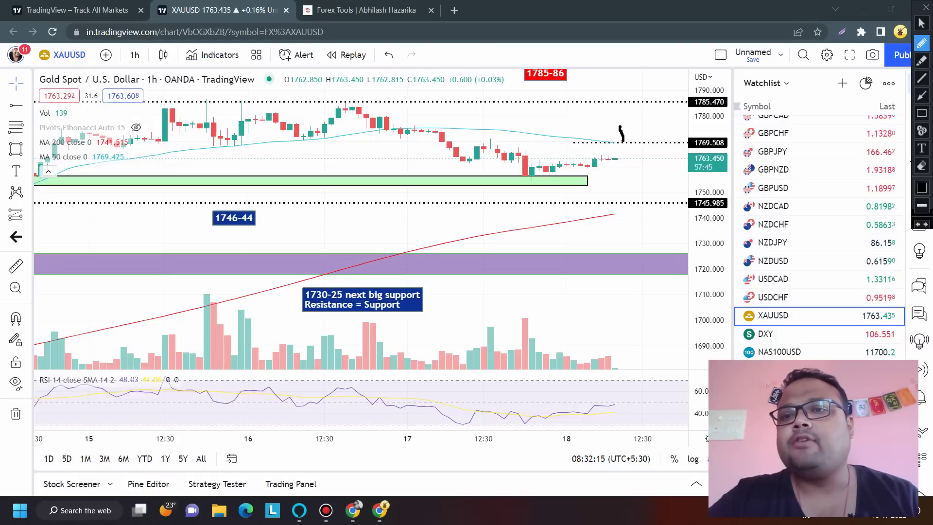
{"action": "mouse_move", "coordinate": [622, 141]}
{"action": "left_mouse_down"}
{"action": "mouse_move", "coordinate": [614, 142]}
{"action": "mouse_move", "coordinate": [630, 149]}
{"action": "mouse_move", "coordinate": [620, 150]}
{"action": "left_mouse_up"}
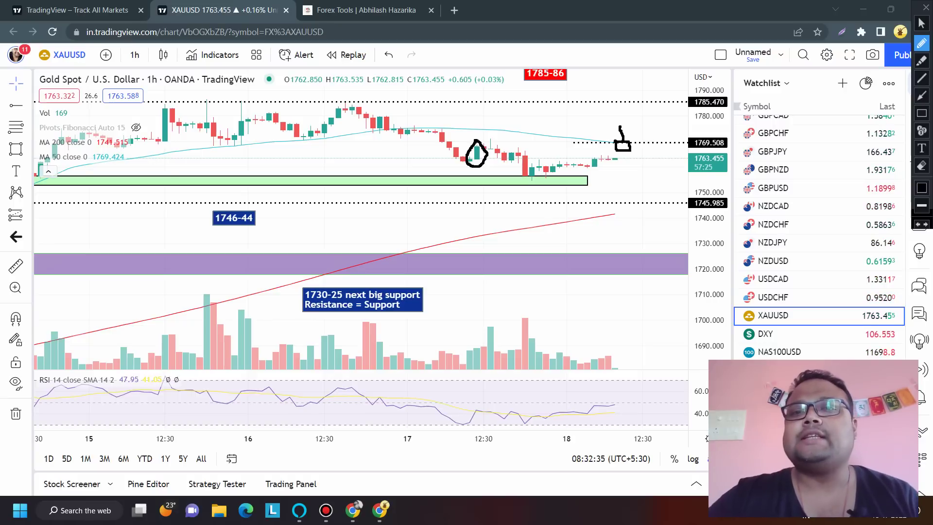
{"action": "mouse_move", "coordinate": [576, 57]}
{"action": "left_mouse_down"}
{"action": "mouse_move", "coordinate": [507, 99]}
{"action": "mouse_move", "coordinate": [610, 109]}
{"action": "mouse_move", "coordinate": [577, 59]}
{"action": "left_mouse_up"}
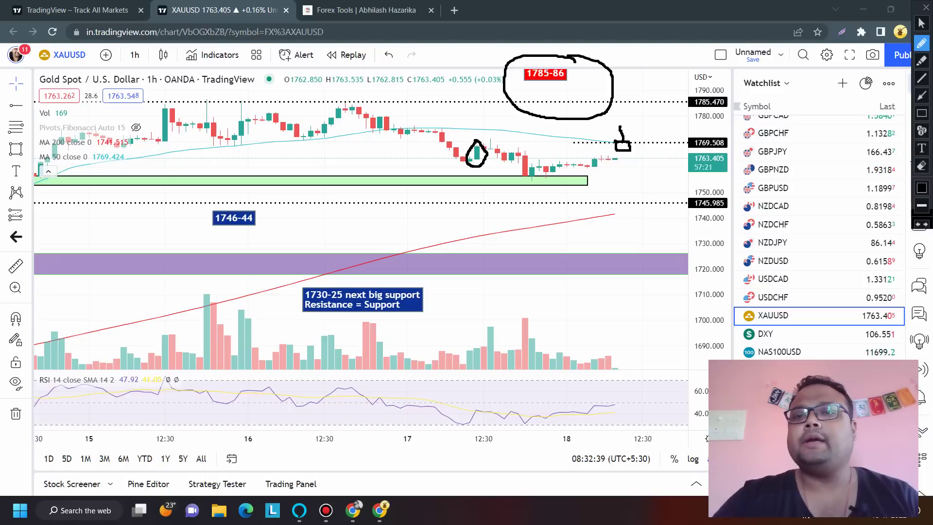
{"action": "left_click_drag", "start_coordinate": [569, 141], "coordinate": [594, 141]}
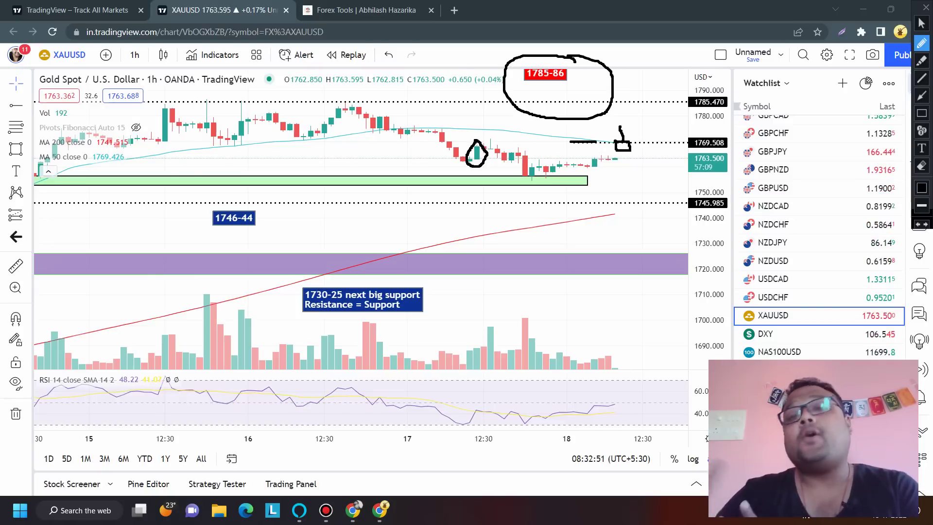
{"action": "left_click", "coordinate": [926, 7]}
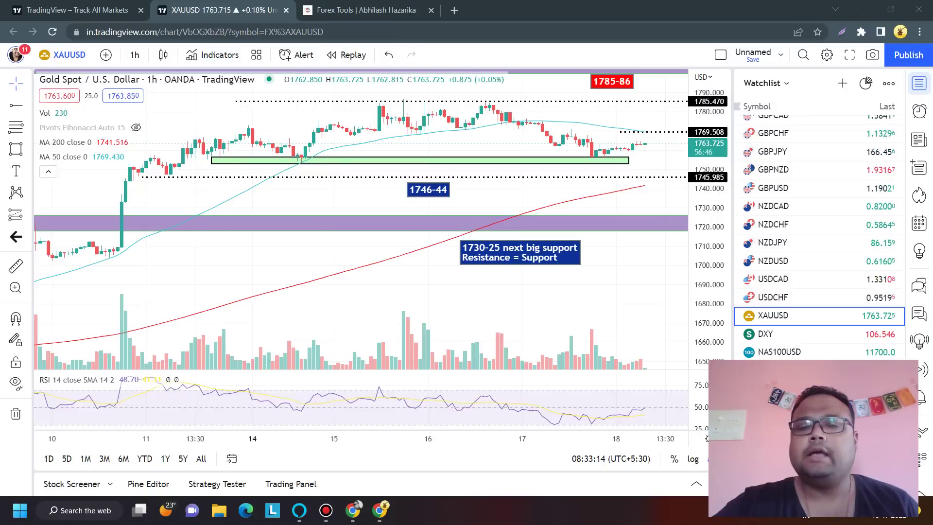
- Handwrite 1756-55 over the green support zone, circle it and the 1746-44 label, then clear the annotations
{"action": "left_click", "coordinate": [575, 7]}
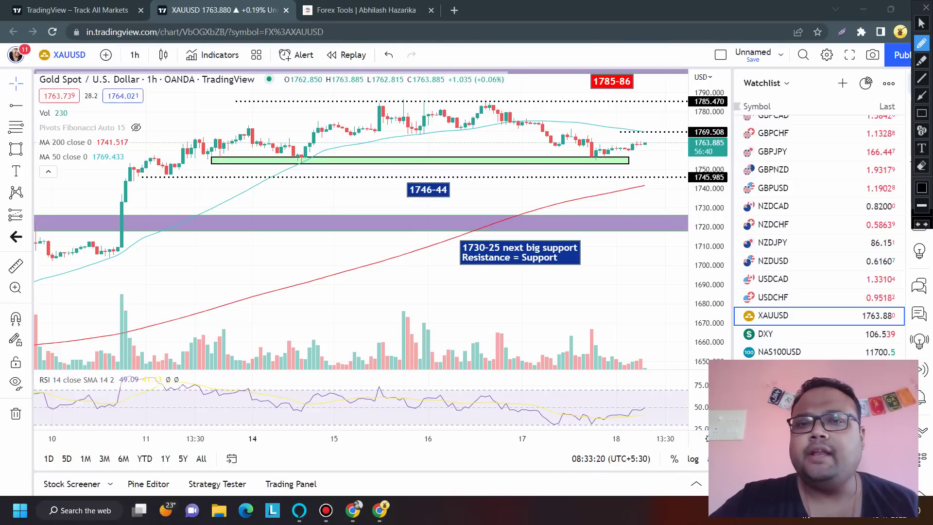
{"action": "mouse_move", "coordinate": [512, 145]}
{"action": "left_mouse_down"}
{"action": "mouse_move", "coordinate": [520, 168]}
{"action": "mouse_move", "coordinate": [524, 157]}
{"action": "left_mouse_up"}
{"action": "left_click_drag", "start_coordinate": [532, 145], "coordinate": [540, 169]}
{"action": "mouse_move", "coordinate": [560, 138]}
{"action": "left_mouse_down"}
{"action": "mouse_move", "coordinate": [562, 160]}
{"action": "mouse_move", "coordinate": [574, 154]}
{"action": "mouse_move", "coordinate": [617, 176]}
{"action": "left_mouse_up"}
{"action": "mouse_move", "coordinate": [643, 131]}
{"action": "left_mouse_down"}
{"action": "mouse_move", "coordinate": [484, 158]}
{"action": "mouse_move", "coordinate": [642, 192]}
{"action": "mouse_move", "coordinate": [621, 116]}
{"action": "left_mouse_up"}
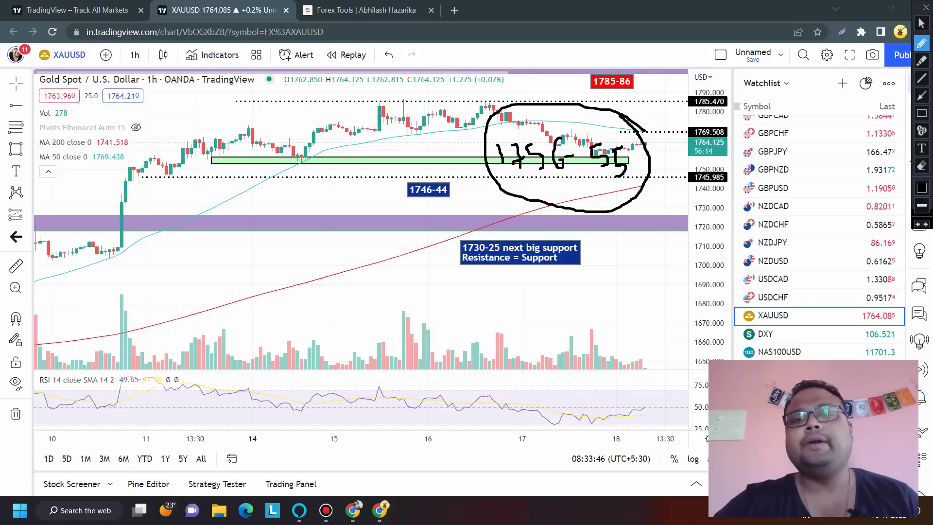
{"action": "left_click_drag", "start_coordinate": [457, 170], "coordinate": [422, 170]}
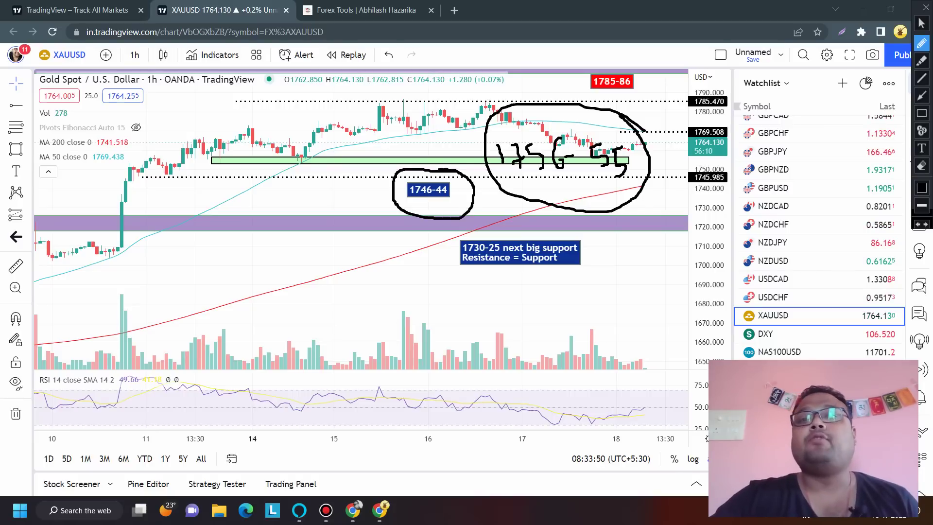
{"action": "key", "text": "Escape"}
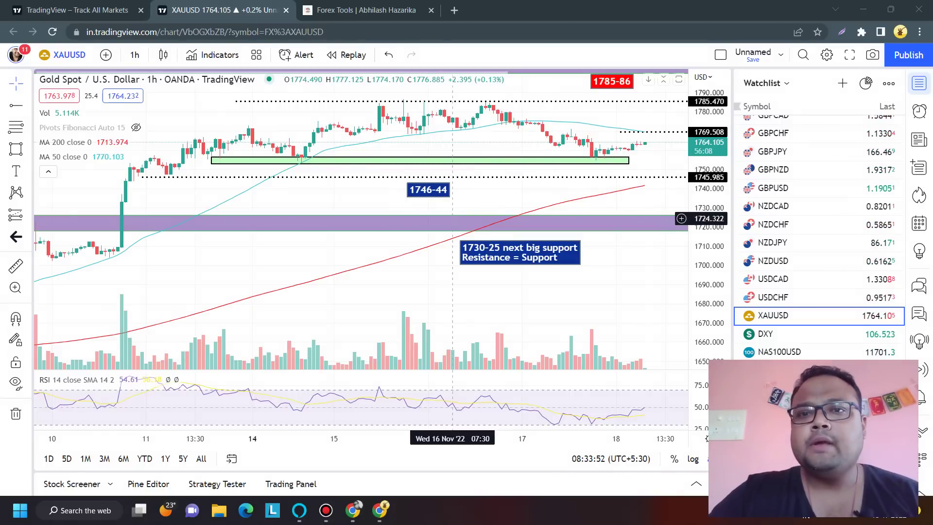
- Handwrite an SL note just below the green support zone beside the 1745.985 line, then clear the annotation
{"action": "scroll", "coordinate": [457, 214], "scroll_direction": "up", "scroll_amount": 4}
{"action": "scroll", "coordinate": [469, 193], "scroll_direction": "down", "scroll_amount": 1}
{"action": "scroll", "coordinate": [510, 147], "scroll_direction": "up", "scroll_amount": 2}
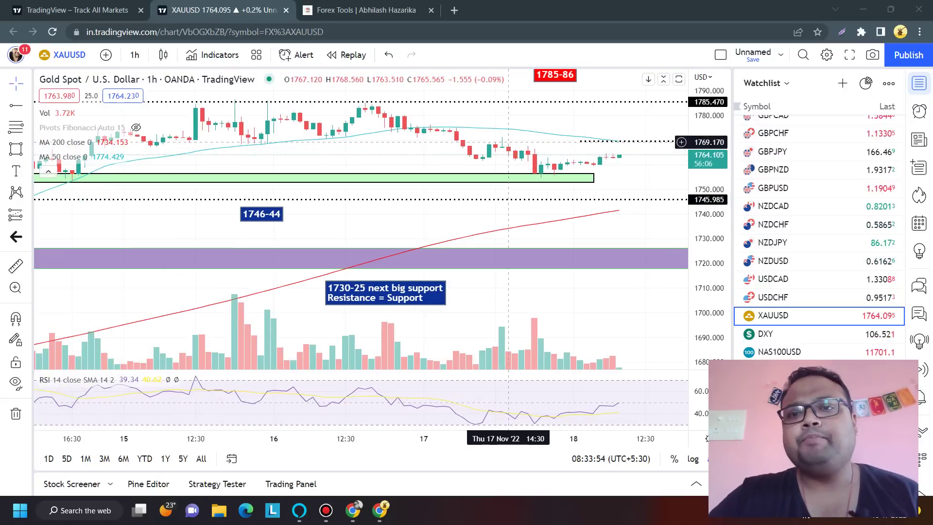
{"action": "scroll", "coordinate": [510, 148], "scroll_direction": "down", "scroll_amount": 2}
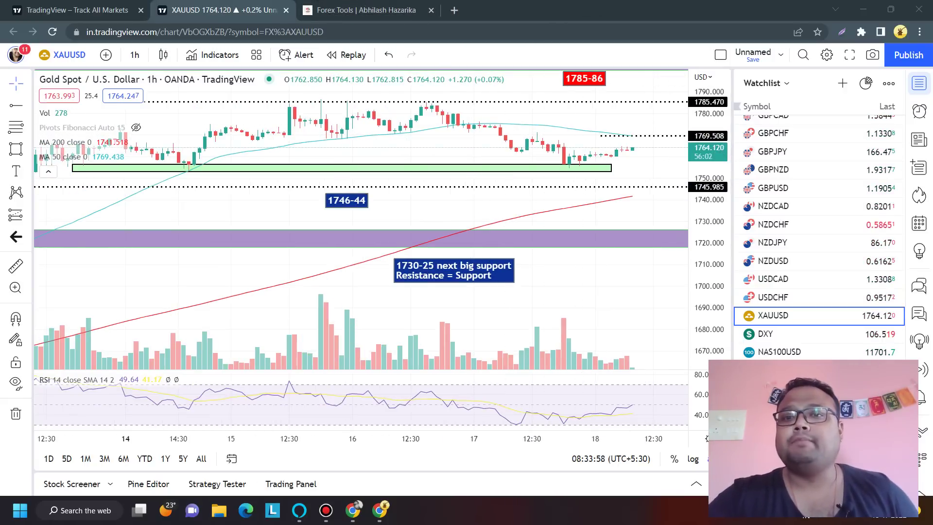
{"action": "scroll", "coordinate": [447, 161], "scroll_direction": "down", "scroll_amount": 2}
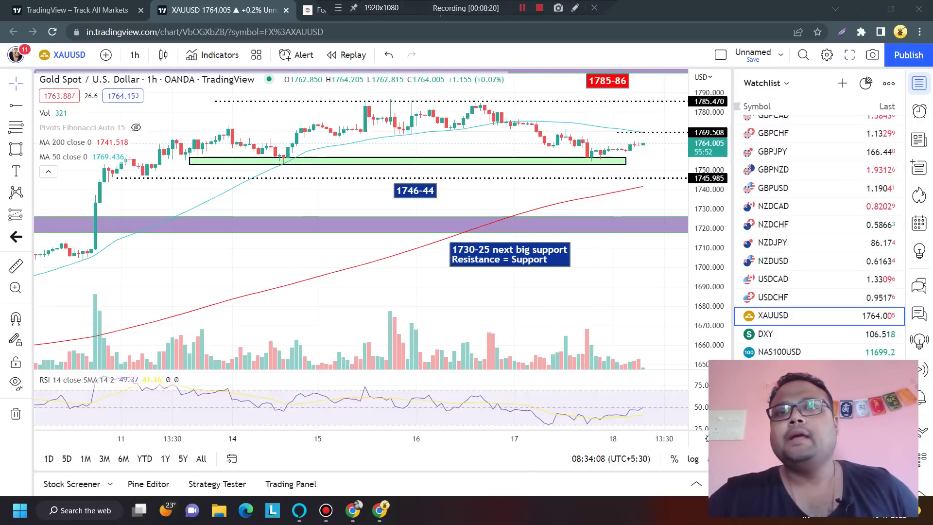
{"action": "left_click", "coordinate": [575, 8]}
{"action": "left_click", "coordinate": [575, 7]}
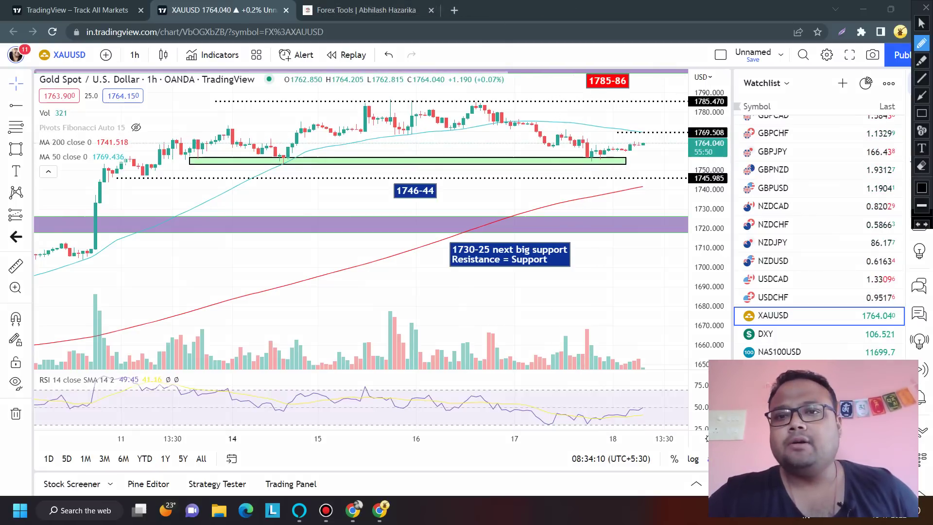
{"action": "mouse_move", "coordinate": [591, 166]}
{"action": "left_mouse_down"}
{"action": "mouse_move", "coordinate": [590, 186]}
{"action": "mouse_move", "coordinate": [657, 175]}
{"action": "left_mouse_up"}
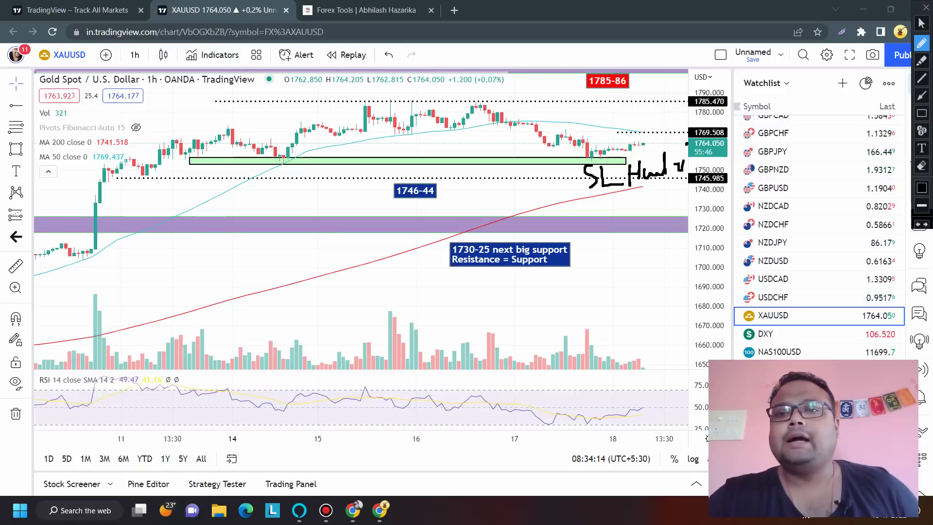
{"action": "left_click", "coordinate": [925, 7]}
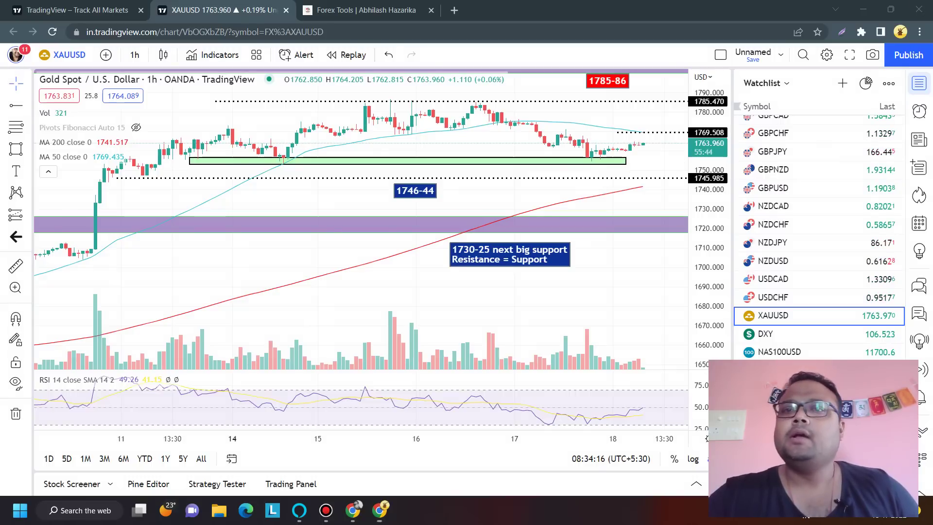
- Sketch a dip to the 1745.985 line with a rebound arrow and a small arrow at the green zone, then clear the annotations
{"action": "key", "text": "ctrl+alt+d"}
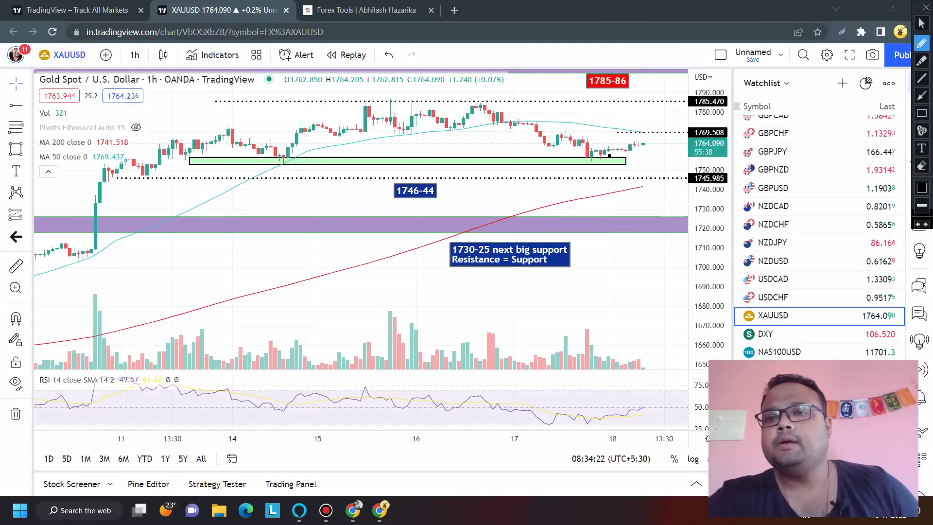
{"action": "mouse_move", "coordinate": [632, 157]}
{"action": "left_mouse_down"}
{"action": "mouse_move", "coordinate": [656, 180]}
{"action": "mouse_move", "coordinate": [682, 144]}
{"action": "mouse_move", "coordinate": [691, 186]}
{"action": "left_mouse_up"}
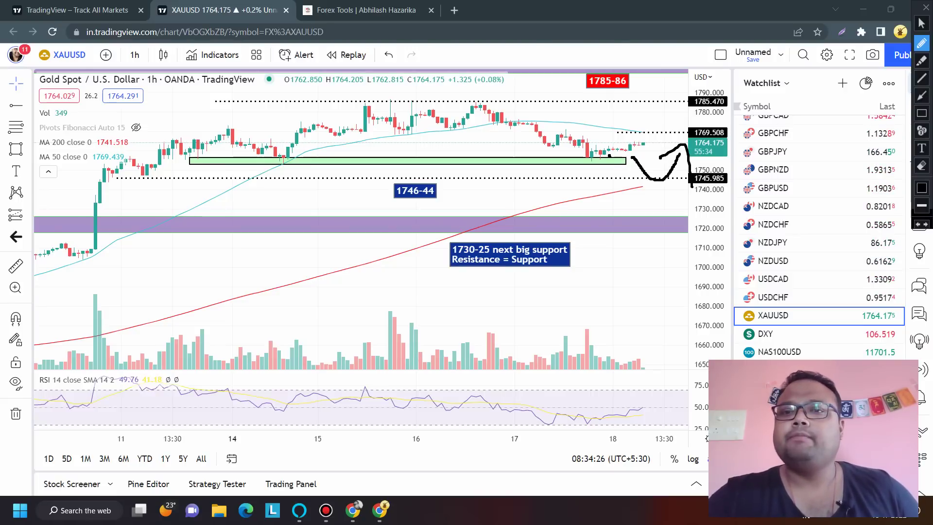
{"action": "left_click_drag", "start_coordinate": [581, 166], "coordinate": [613, 165]}
{"action": "mouse_move", "coordinate": [588, 153]}
{"action": "left_mouse_down"}
{"action": "mouse_move", "coordinate": [599, 157]}
{"action": "mouse_move", "coordinate": [598, 183]}
{"action": "left_mouse_up"}
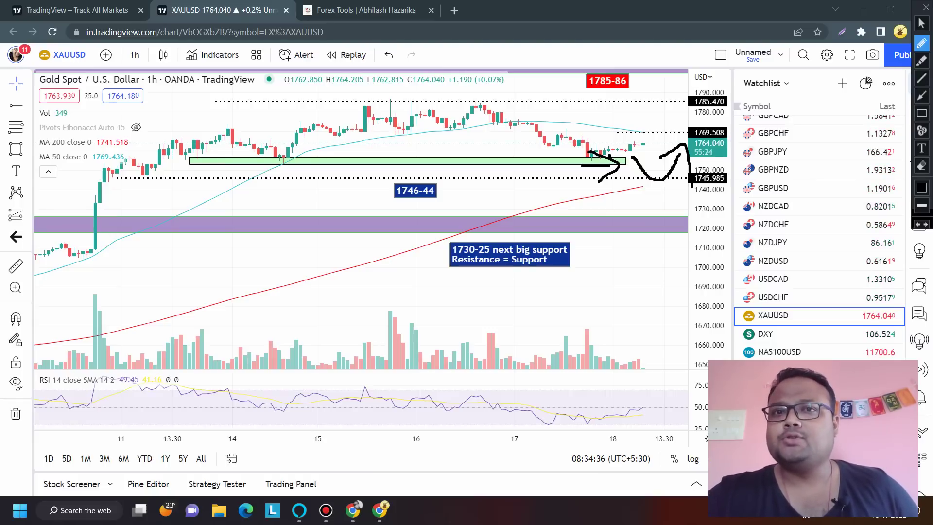
{"action": "left_click", "coordinate": [925, 7]}
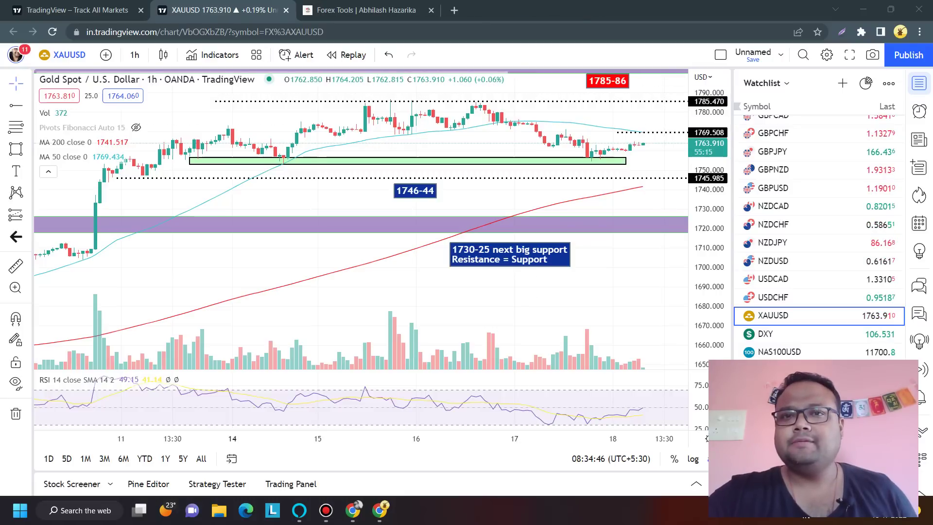
- Activate the pen annotation mode over the 1-hour gold chart
{"action": "left_click", "coordinate": [575, 7]}
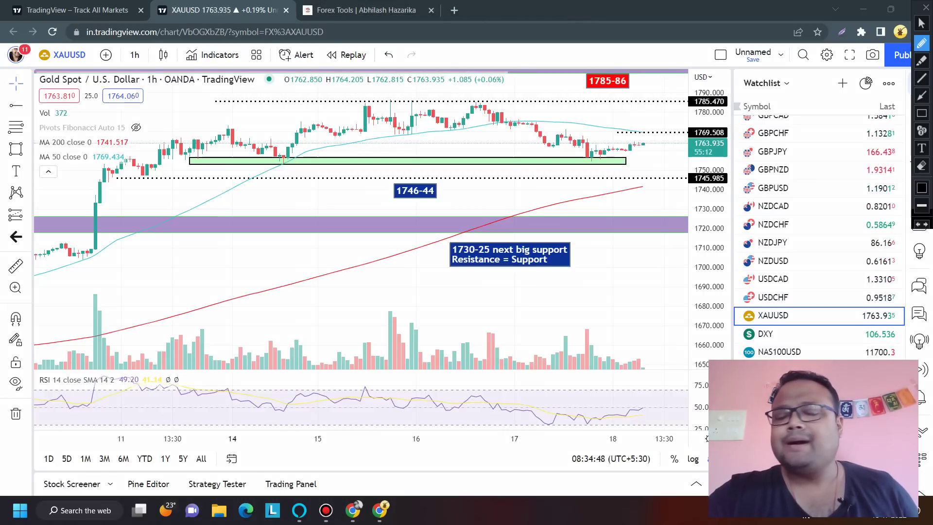